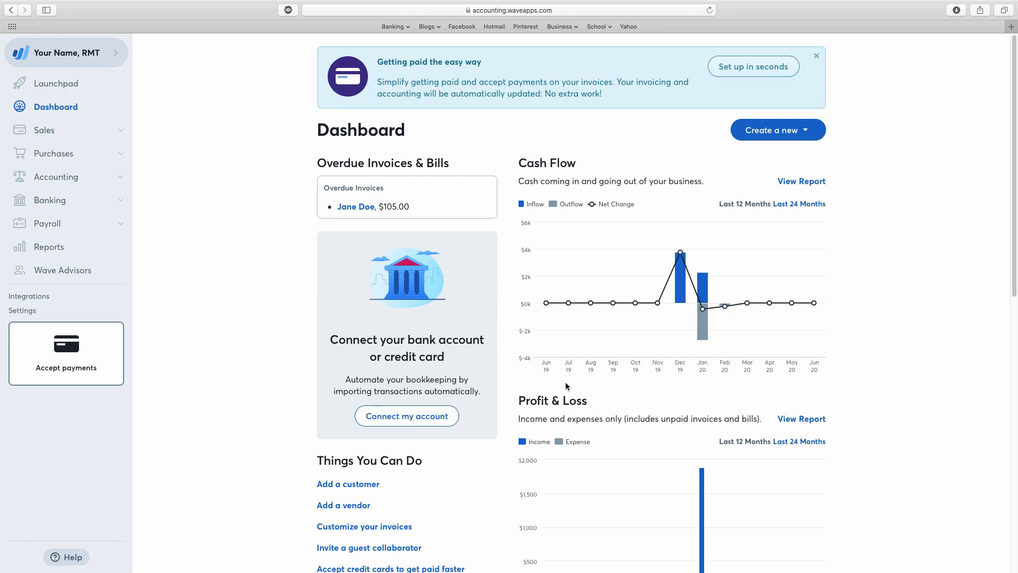
Open the sales tax settings and examine the fields of a new sales tax, including name, abbreviation, tax number and rate, without saving.
left_click(27, 313)
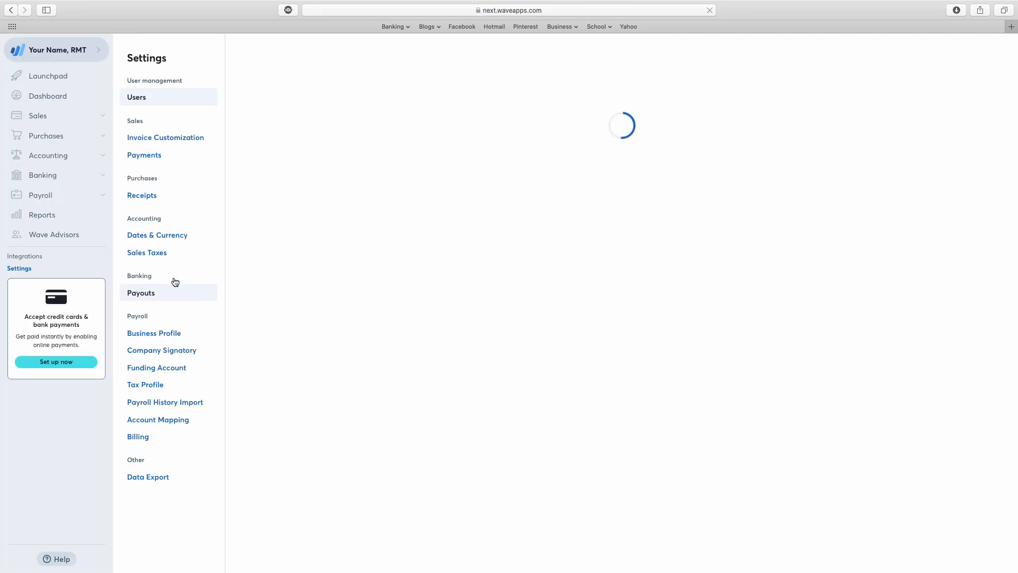
left_click(162, 257)
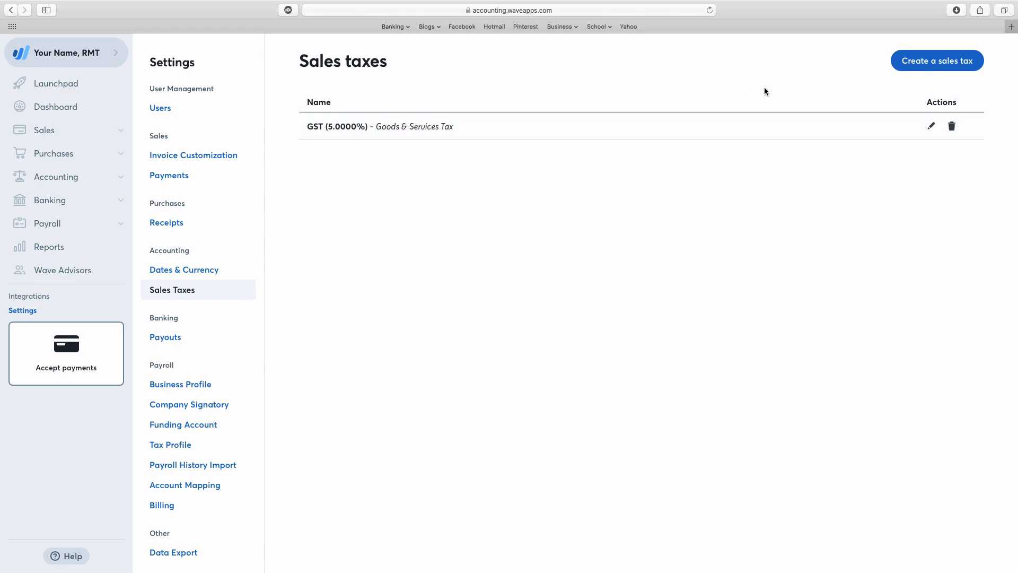
left_click(911, 62)
left_click(634, 104)
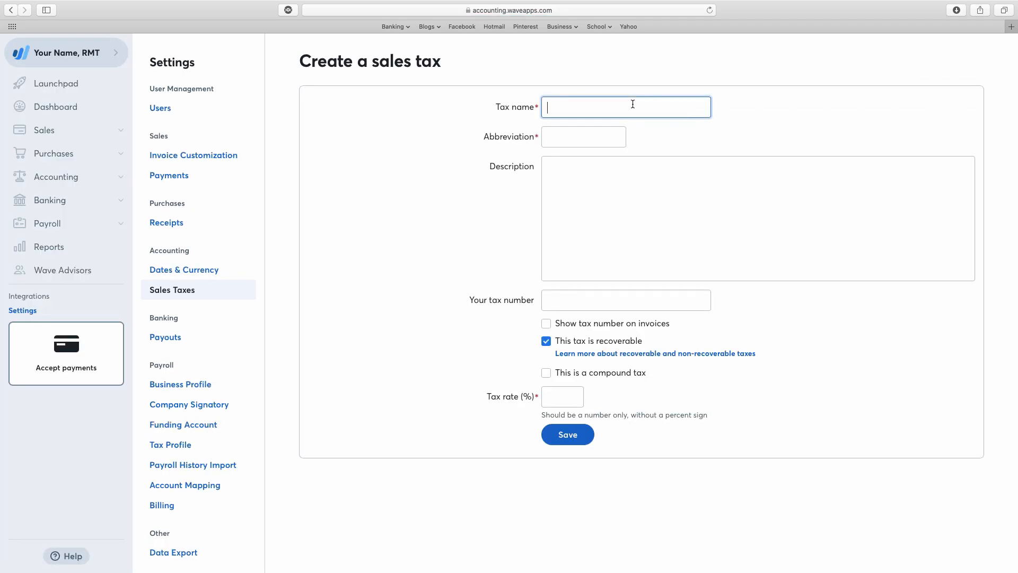
left_click(602, 137)
left_click(588, 306)
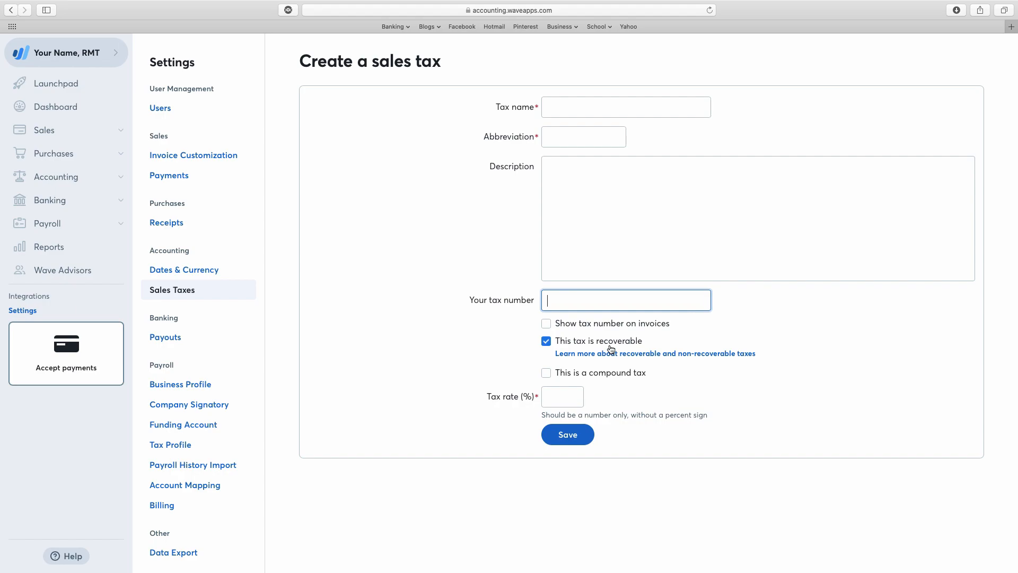
left_click(570, 401)
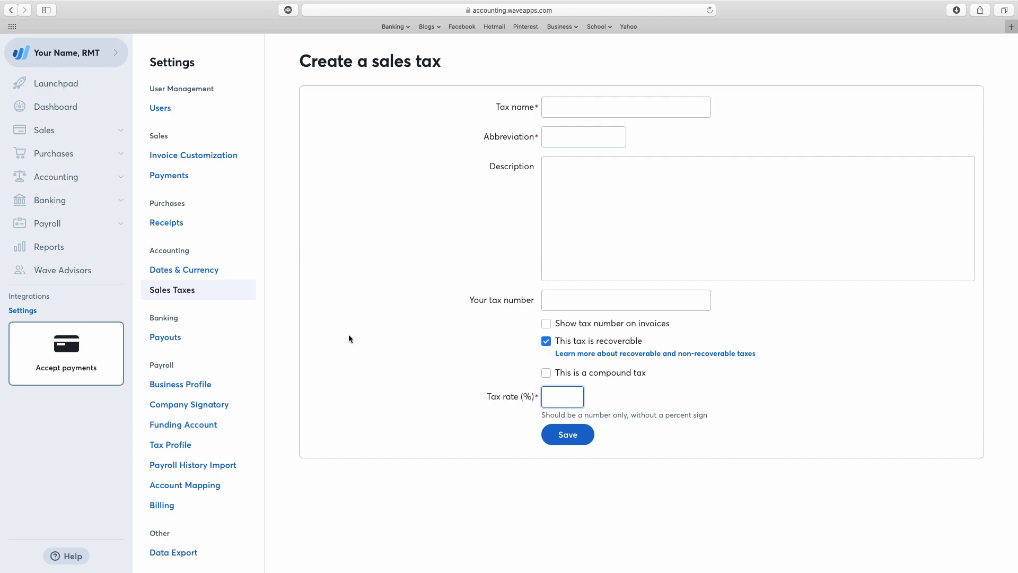
left_click(186, 294)
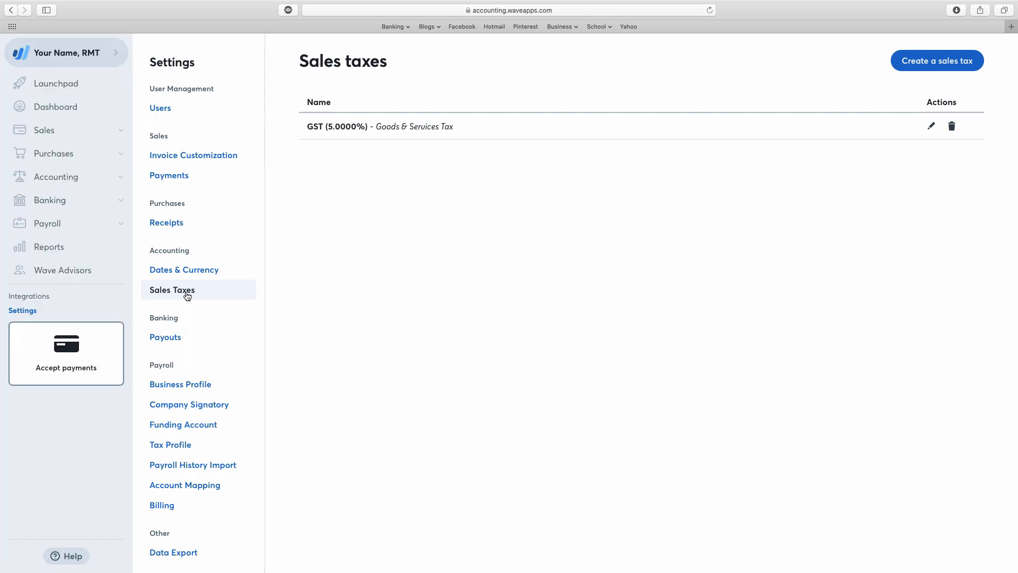
Add an account named Leasehold Improvements under Property, Plant, Equipment in the assets of the chart of accounts.
left_click(77, 184)
left_click(79, 236)
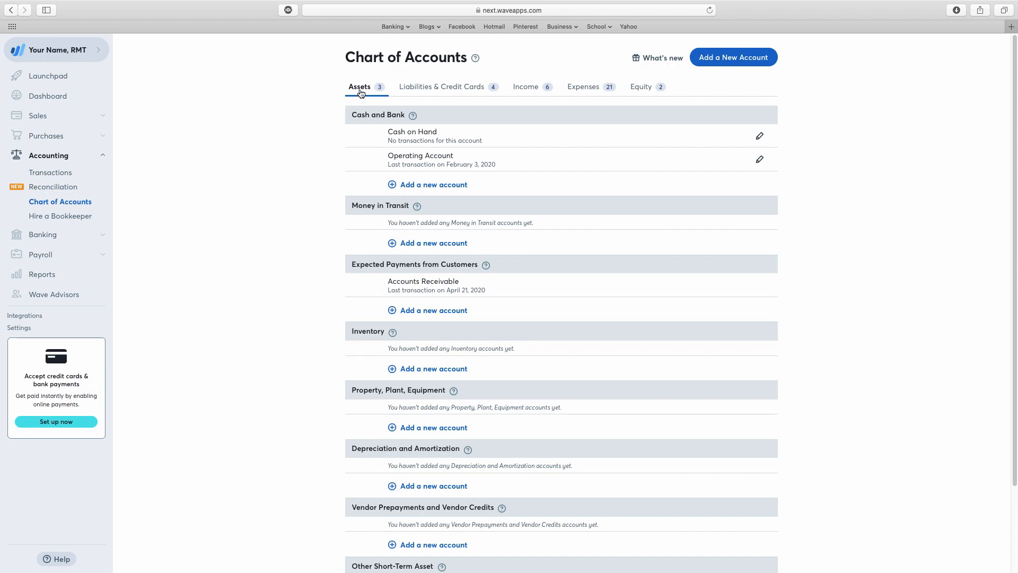
left_click(417, 430)
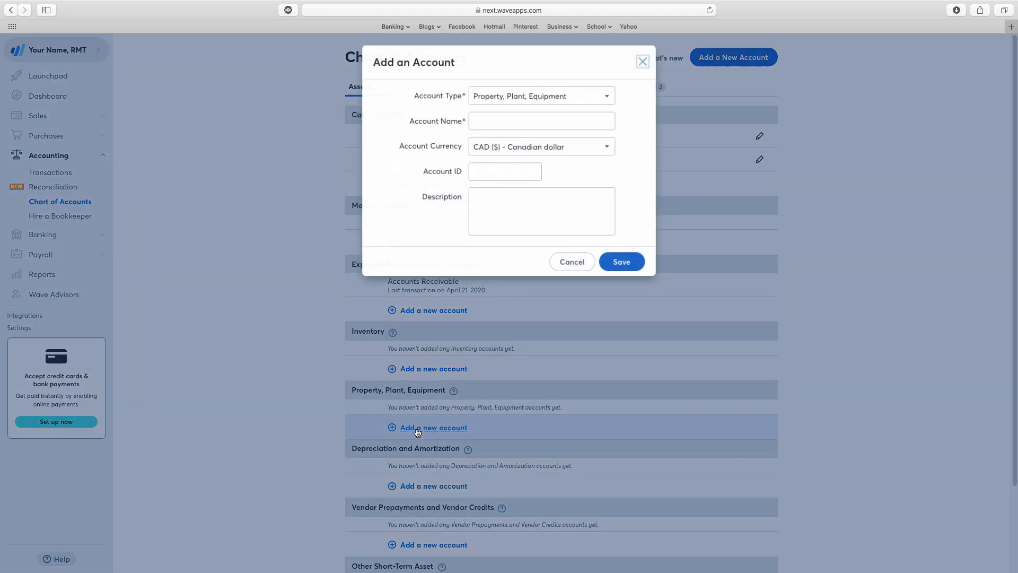
left_click(500, 124)
type("Leasehold Improvements")
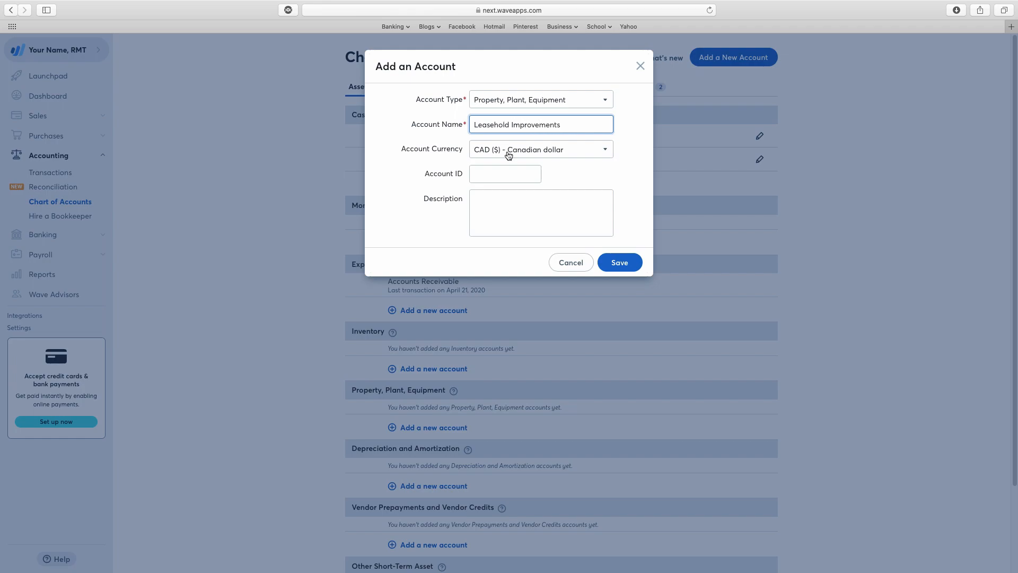
left_click(618, 262)
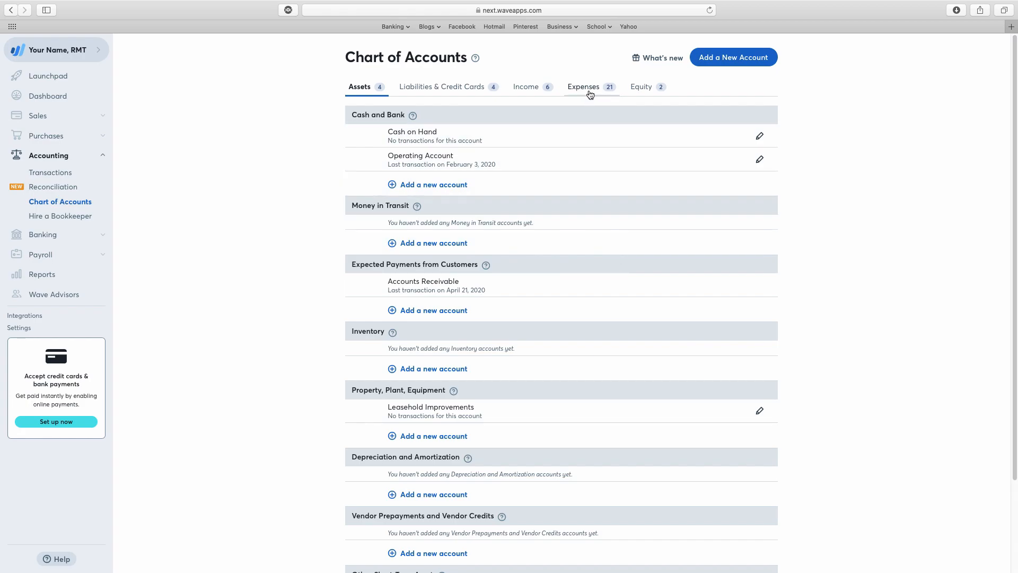
Add an operating expense account named Clearing to the expenses of the chart of accounts.
left_click(590, 94)
scroll(584, 129, "down", 6)
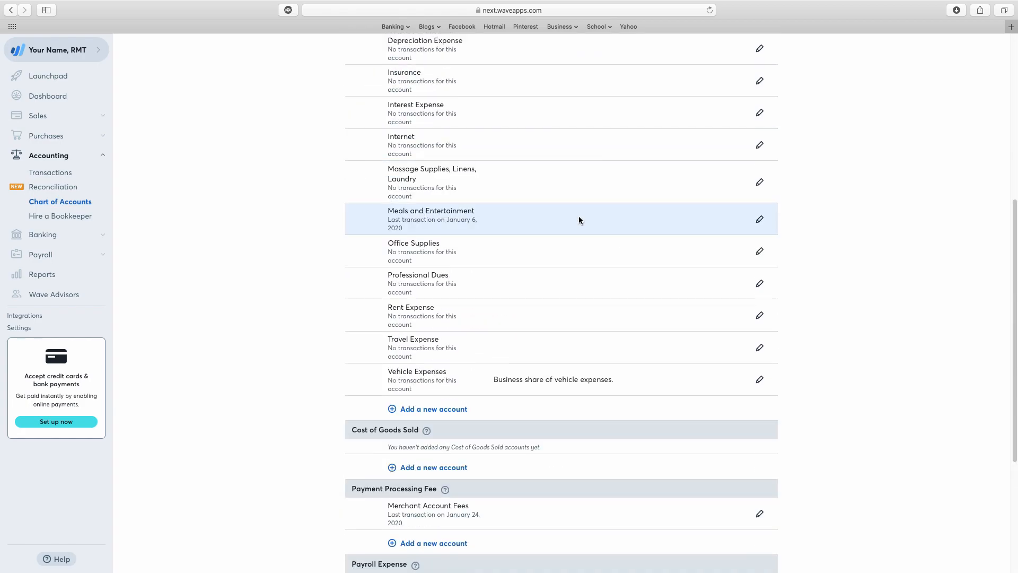
left_click(443, 408)
left_click(502, 129)
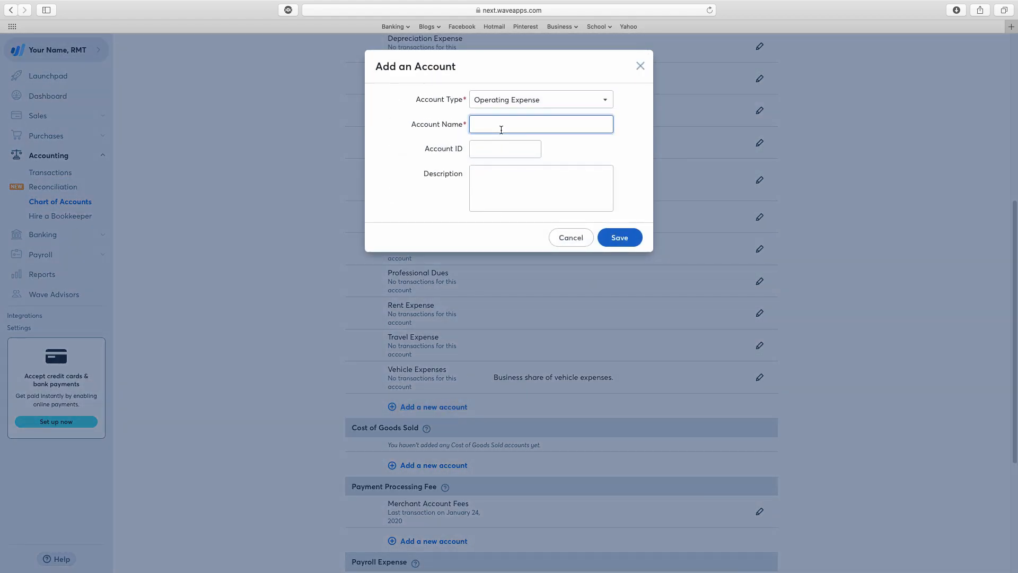
type("Clearing")
left_click(625, 239)
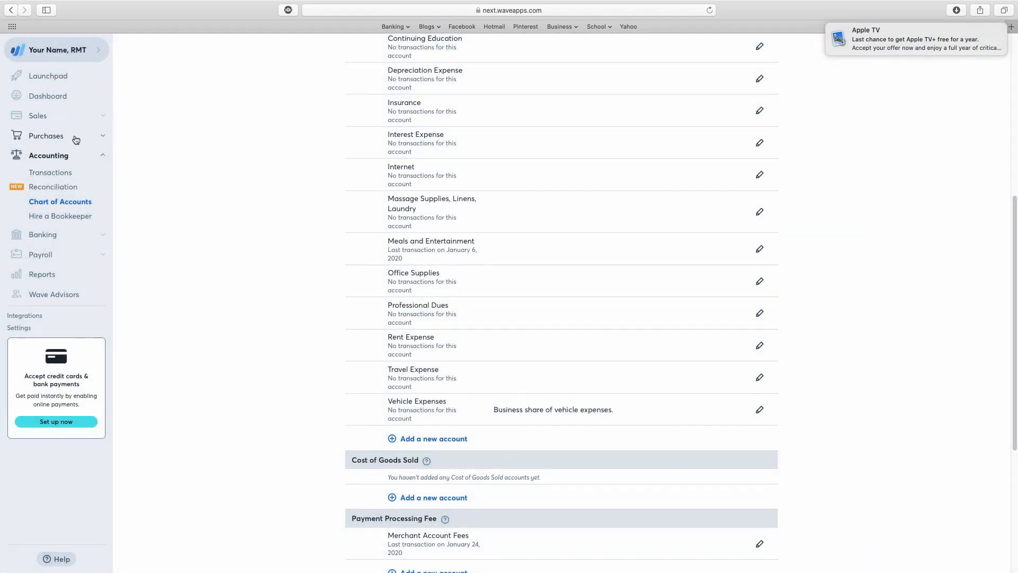
Upload the Contractor Invoice file from the Desktop as a purchase receipt.
left_click(57, 137)
left_click(50, 168)
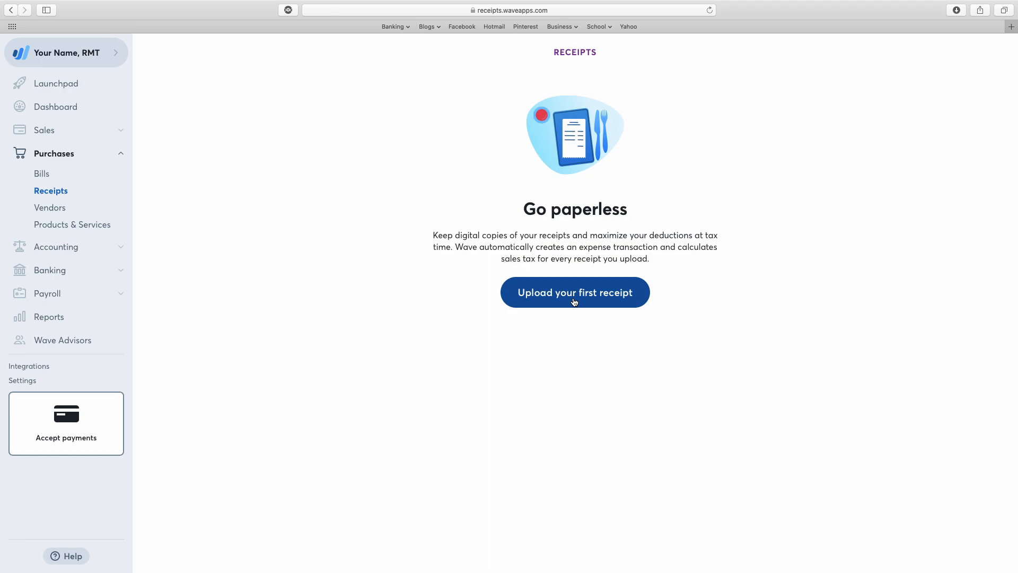
left_click(574, 300)
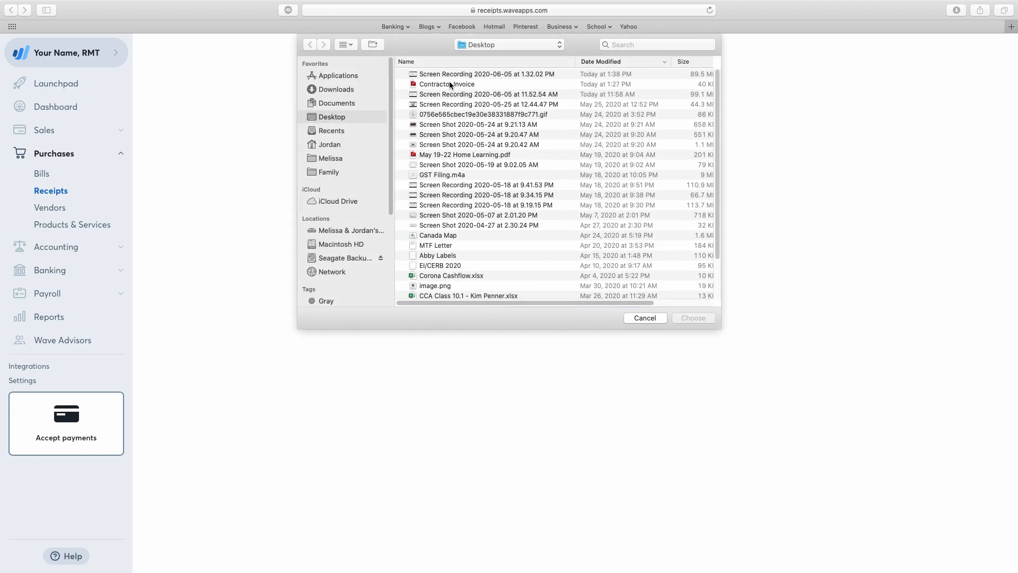
left_click(449, 84)
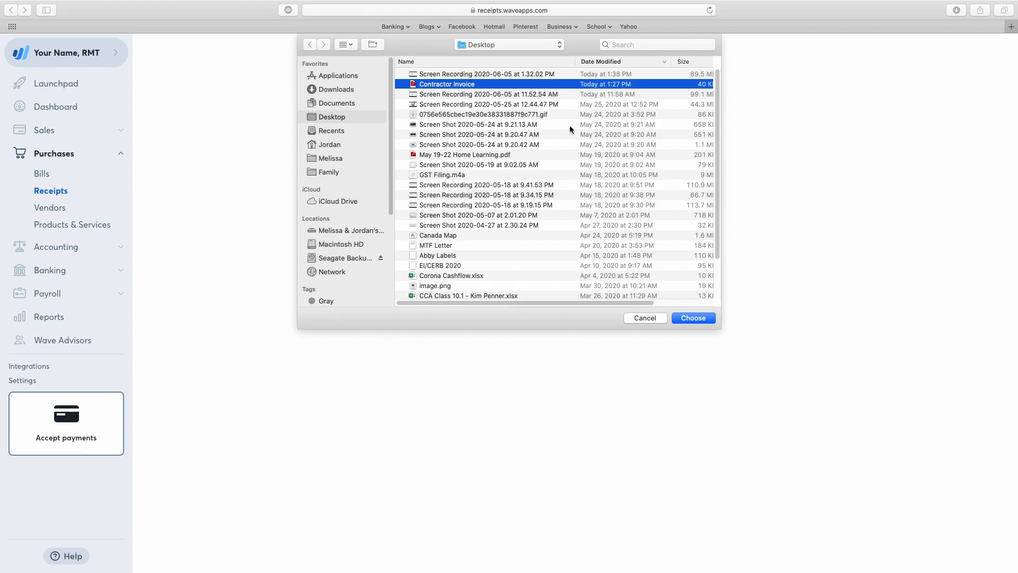
left_click(694, 318)
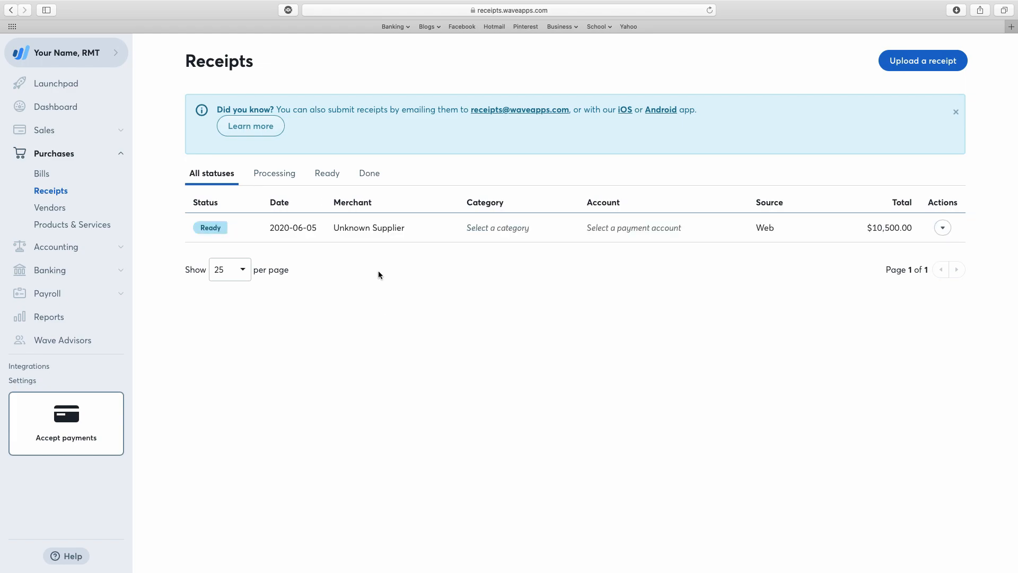
Review the receipts by Processing and Ready status and return to the list of all statuses.
left_click(286, 177)
left_click(337, 174)
left_click(289, 177)
left_click(223, 176)
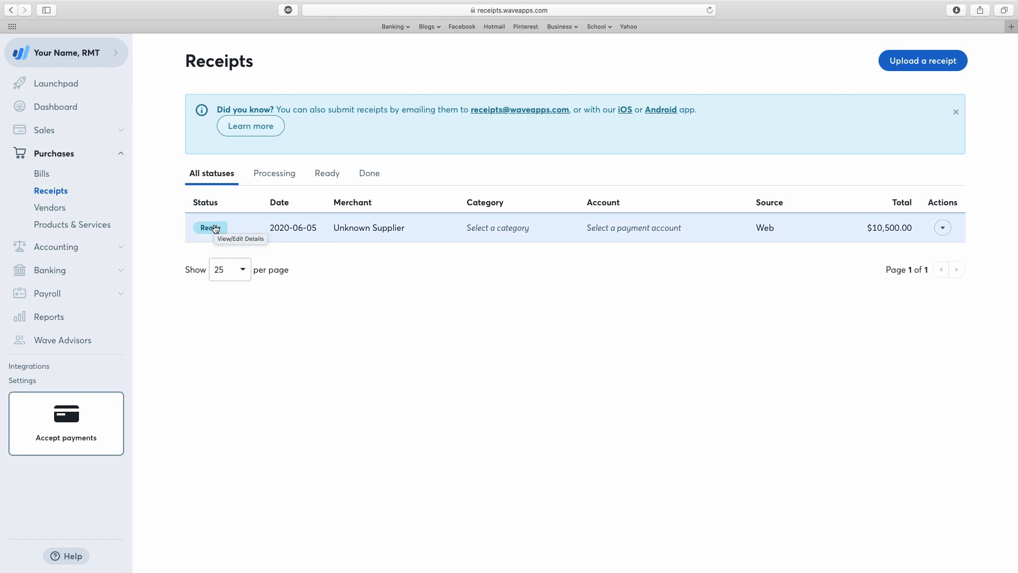
Open the uploaded receipt's details and set the merchant to Contractor.
left_click(295, 232)
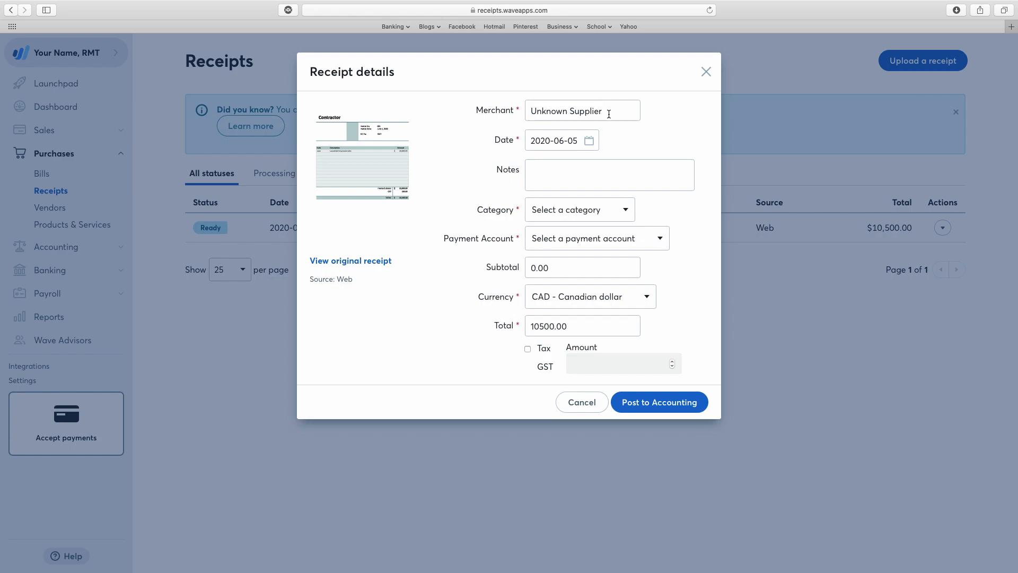
triple_click(609, 114)
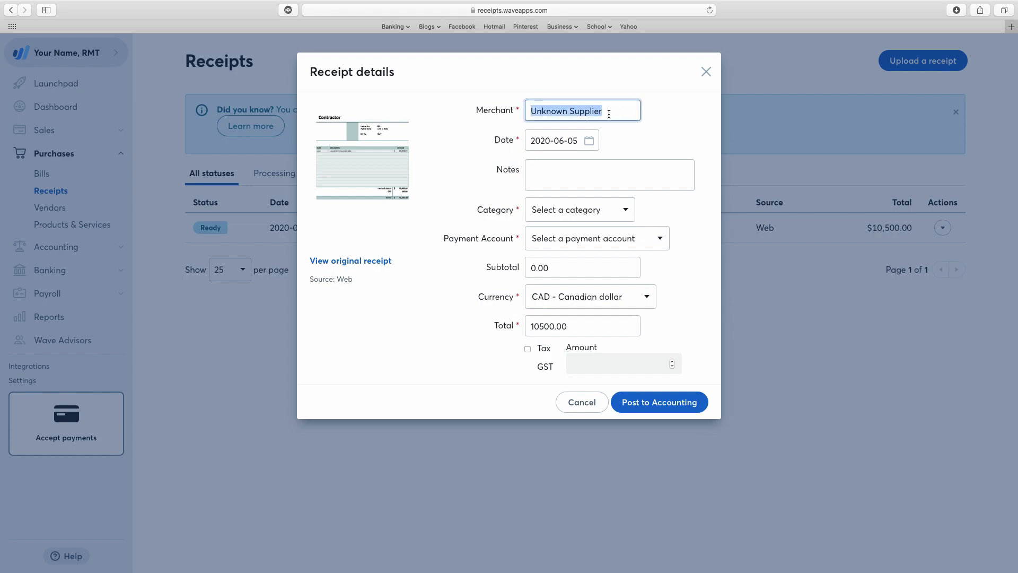
type("Contractor")
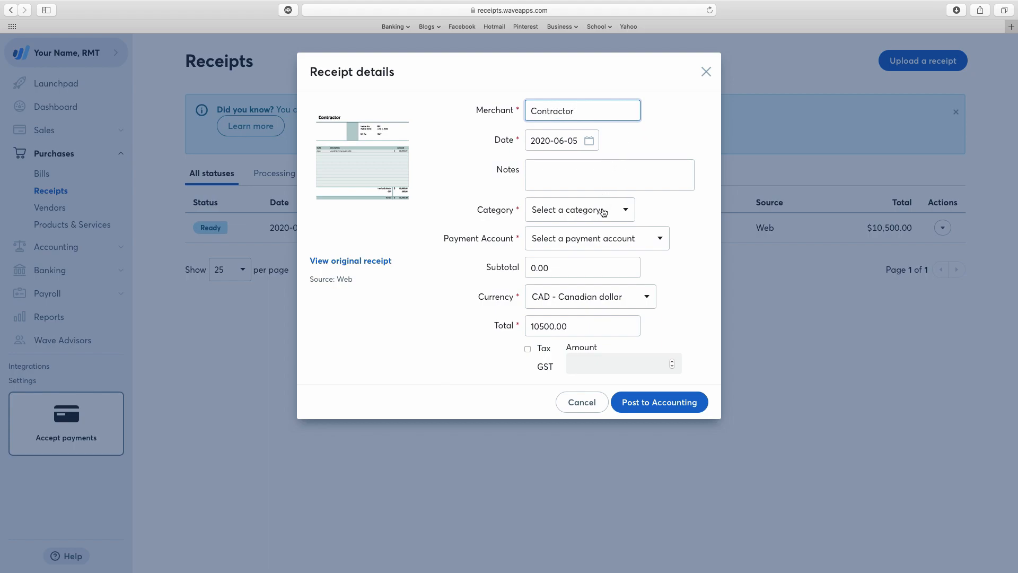
Assign the receipt to the Clearing category and the Credit Card payment account.
left_click(587, 212)
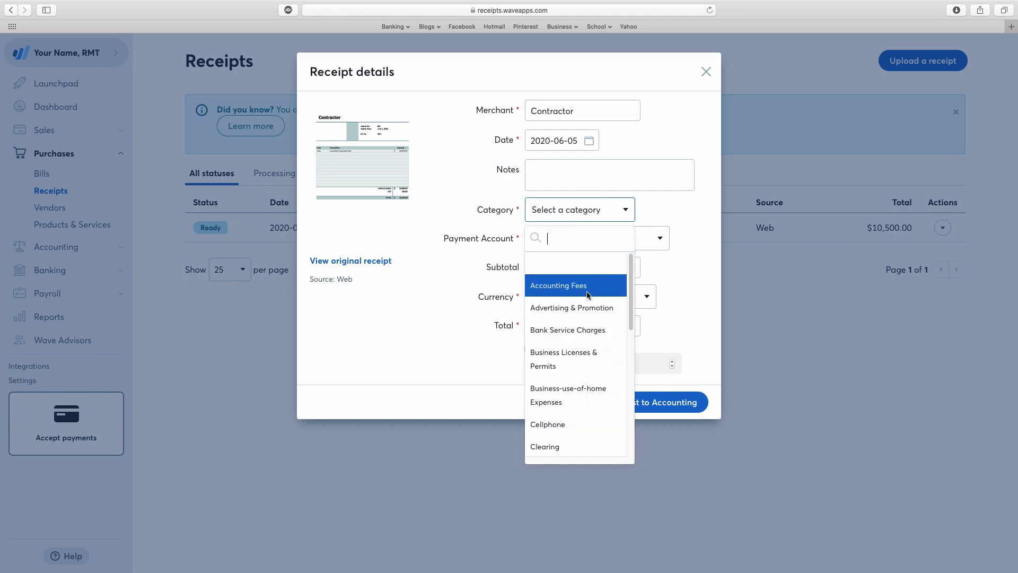
scroll(580, 335, "down", 1)
scroll(580, 335, "down", 3)
scroll(581, 337, "down", 3)
scroll(581, 340, "down", 4)
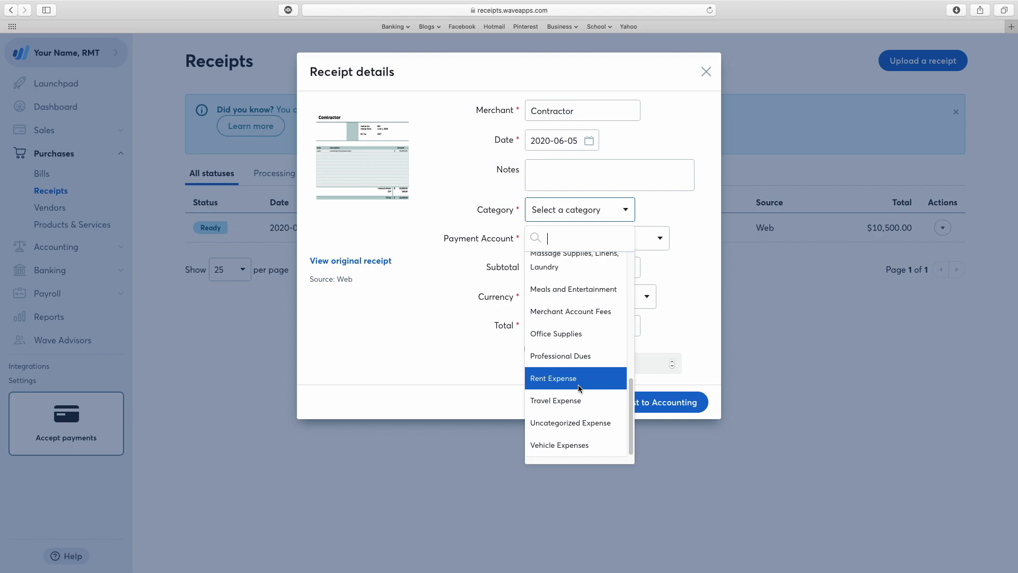
scroll(578, 384, "up", 4)
scroll(578, 384, "up", 3)
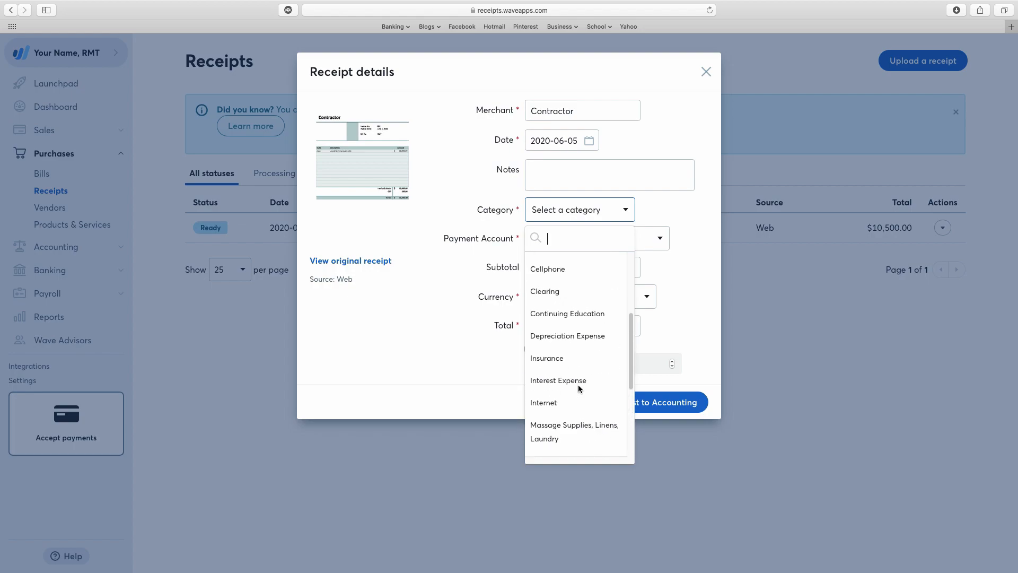
left_click(562, 308)
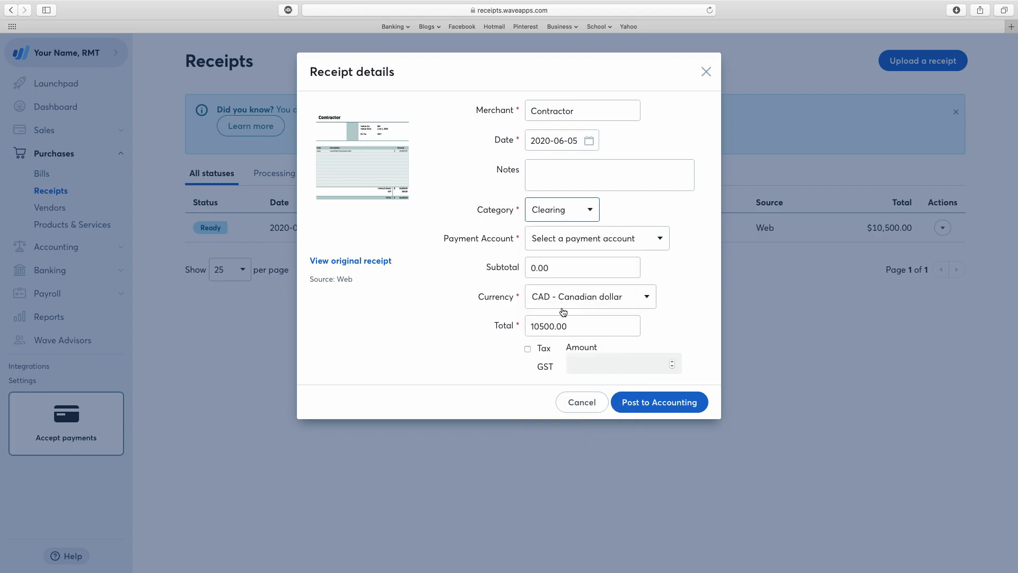
left_click(587, 244)
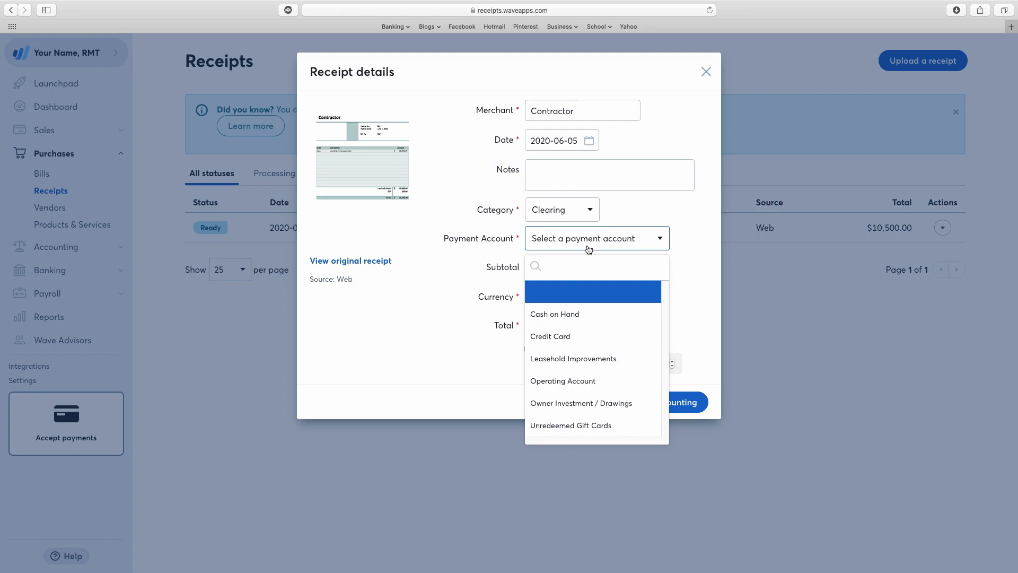
left_click(580, 338)
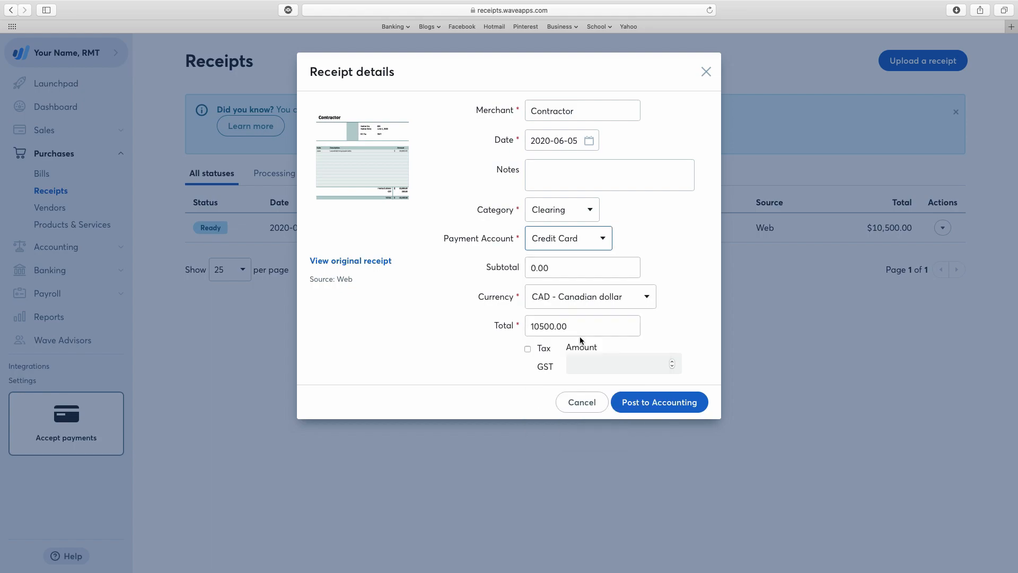
View the original contractor invoice to check its description, subtotal, GST and total, and return to the receipt details.
left_click(564, 267)
double_click(564, 268)
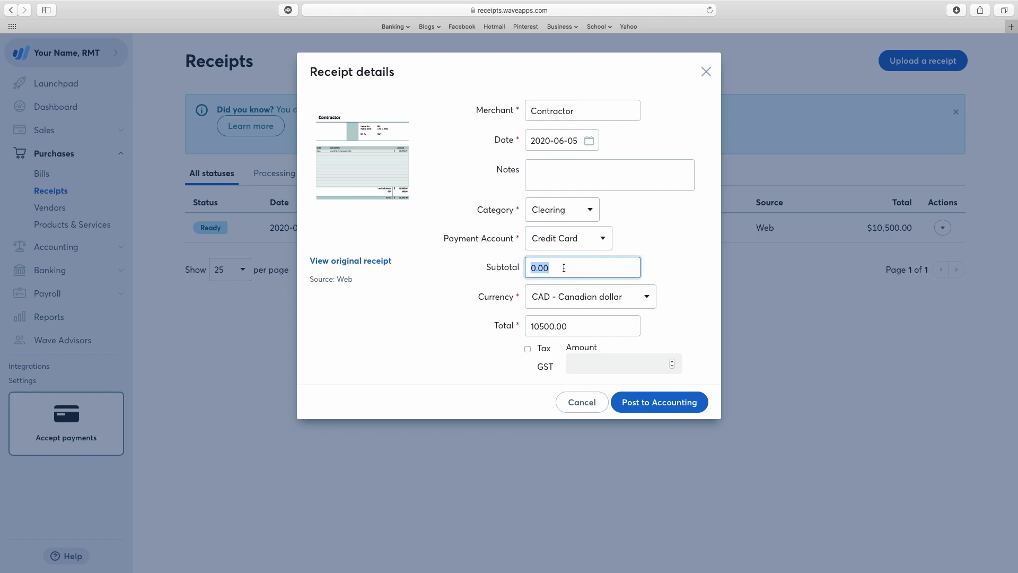
left_click(373, 181)
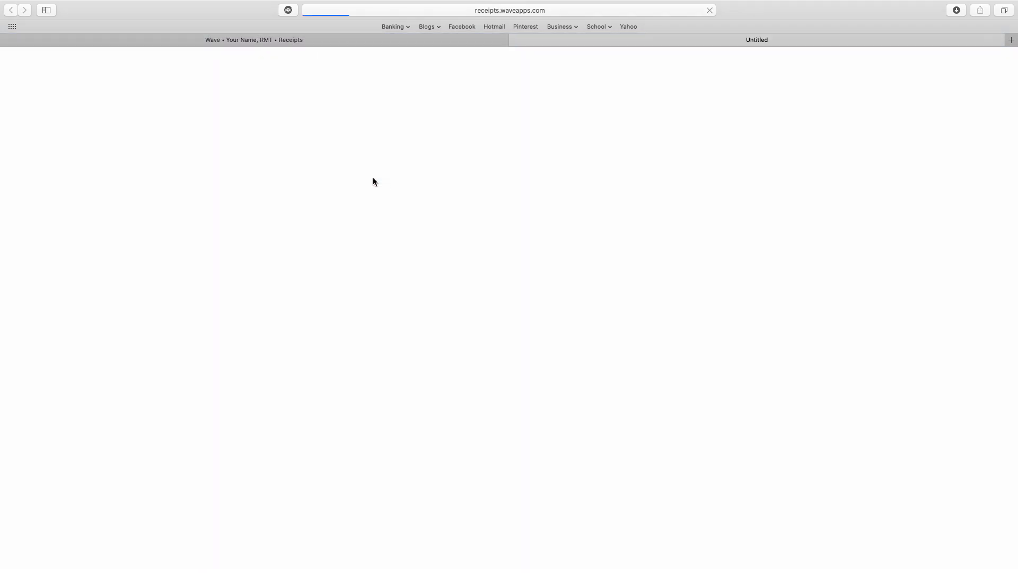
scroll(471, 158, "down", 3)
scroll(472, 159, "down", 3)
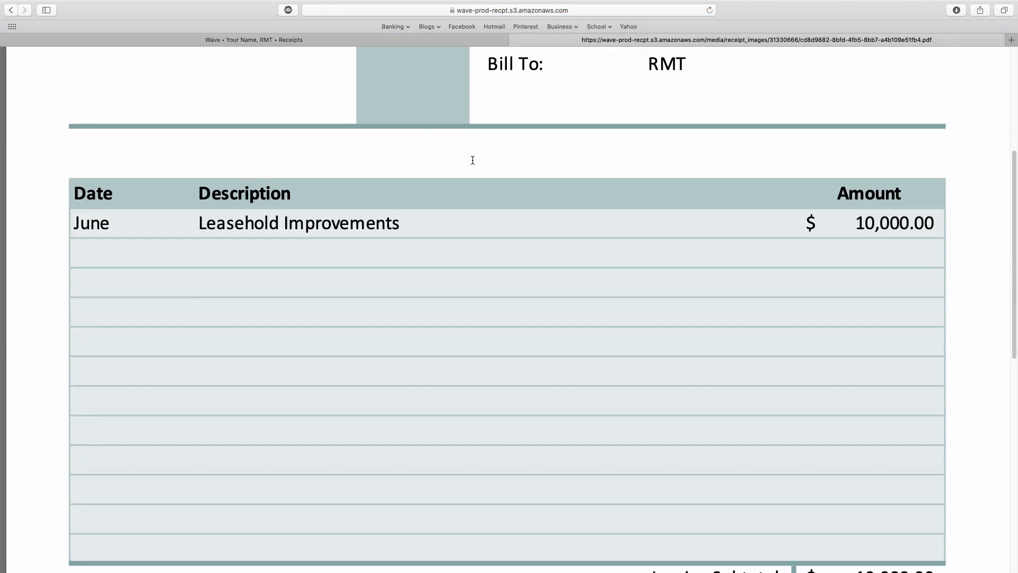
scroll(473, 160, "down", 2)
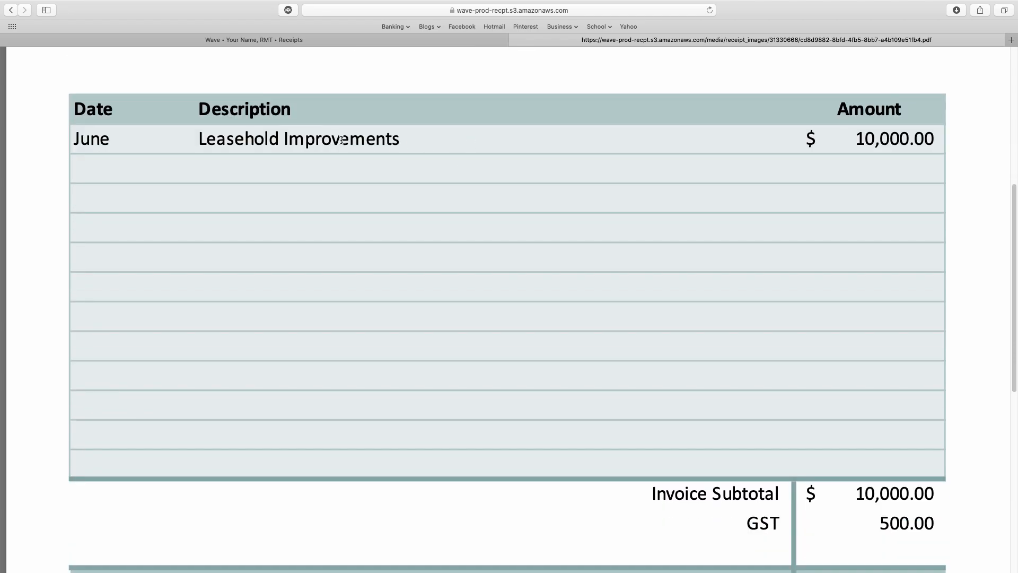
scroll(867, 493, "down", 2)
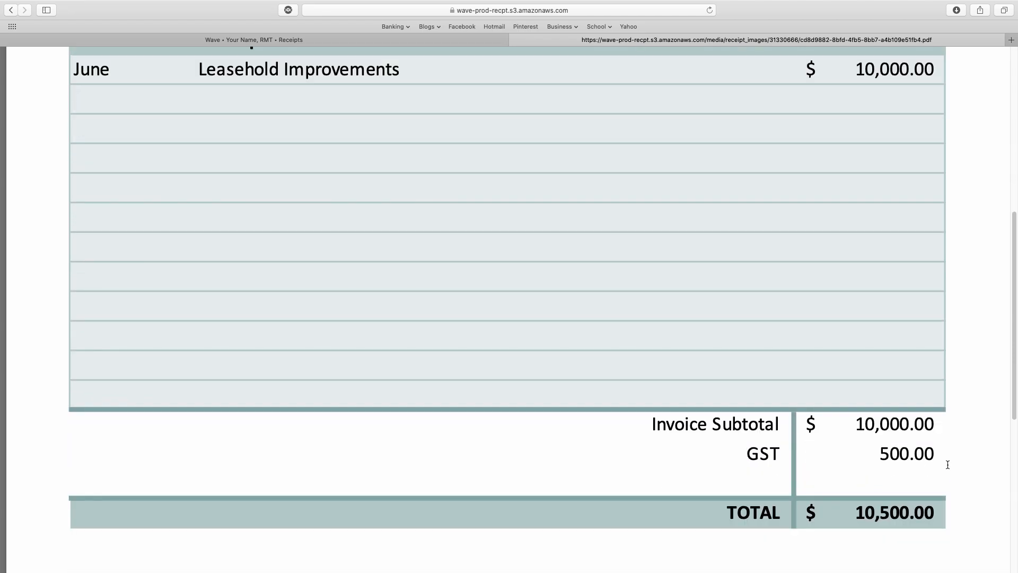
left_click(452, 43)
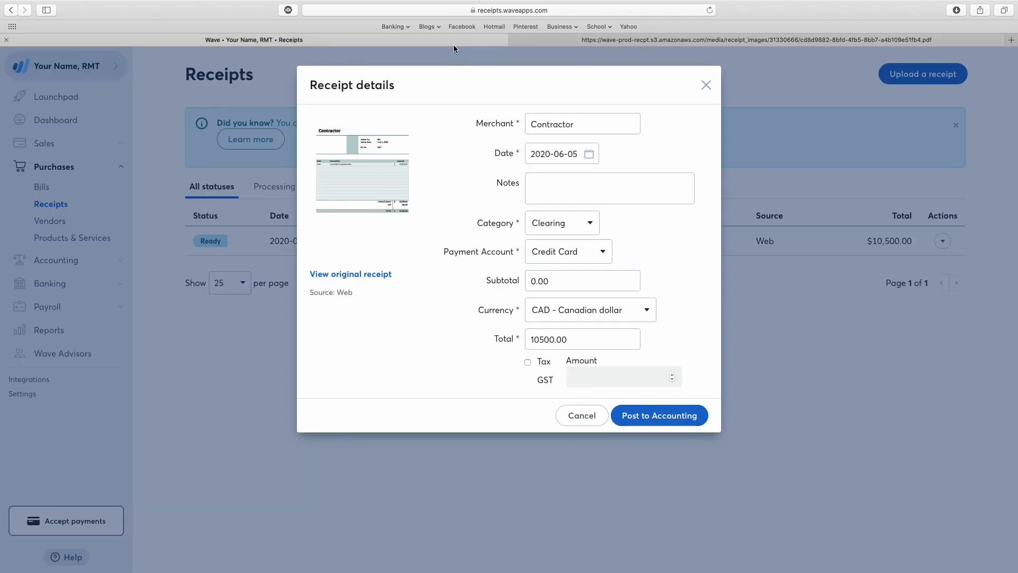
Set the receipt's subtotal to 10000 and apply GST to it.
left_click(575, 279)
type("10000")
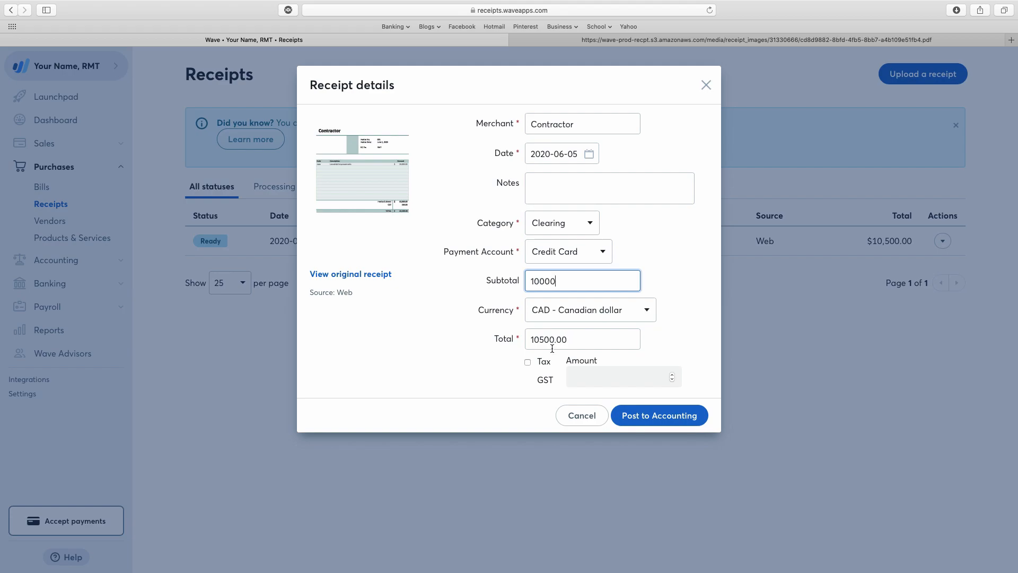
left_click(527, 362)
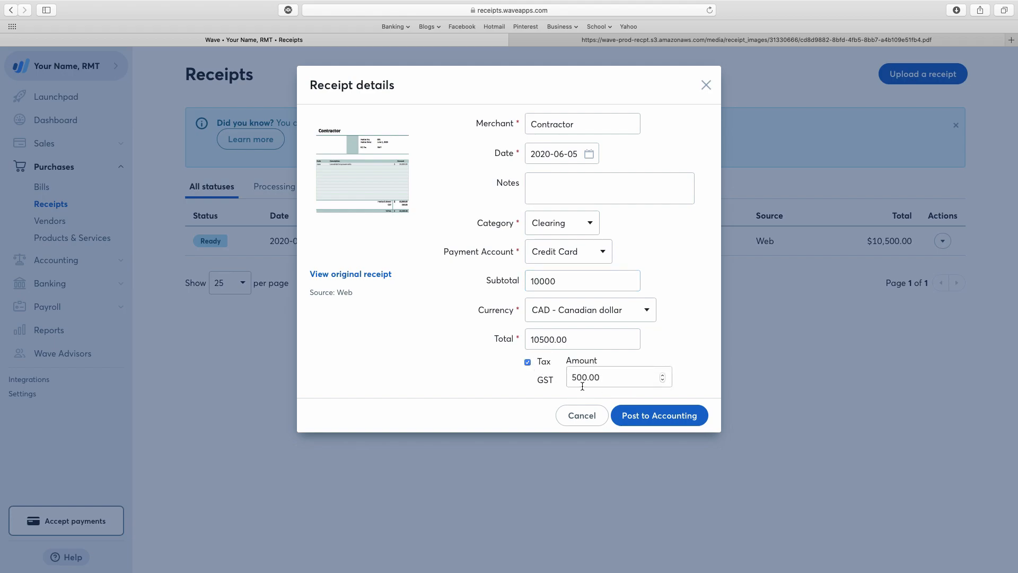
Post the Contractor receipt to accounting and open the list of accounting transactions.
left_click(651, 416)
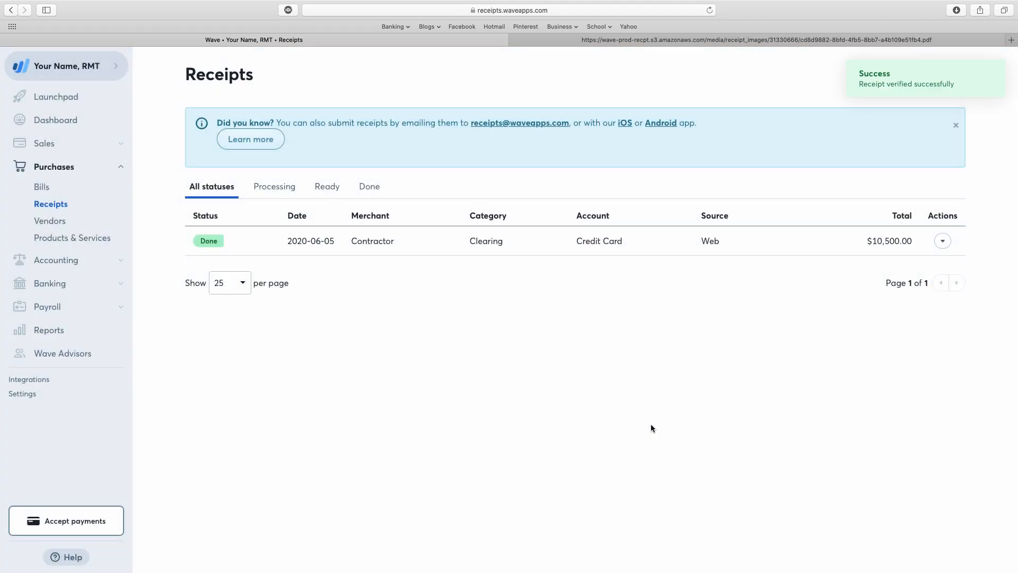
left_click(62, 265)
left_click(62, 285)
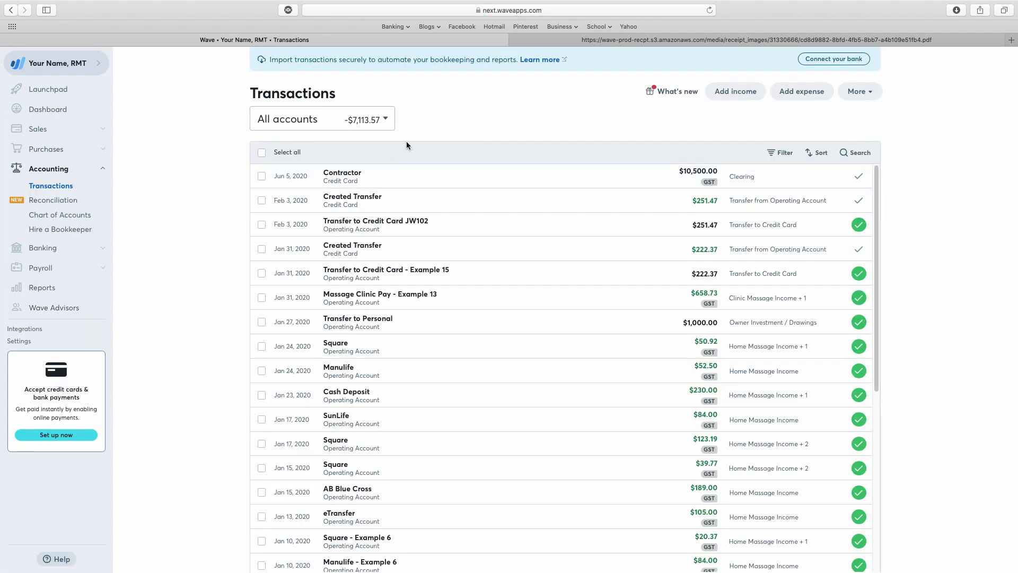
Recategorize the Jun 5, 2020 Contractor transaction as Leasehold Improvements and save it.
left_click(427, 180)
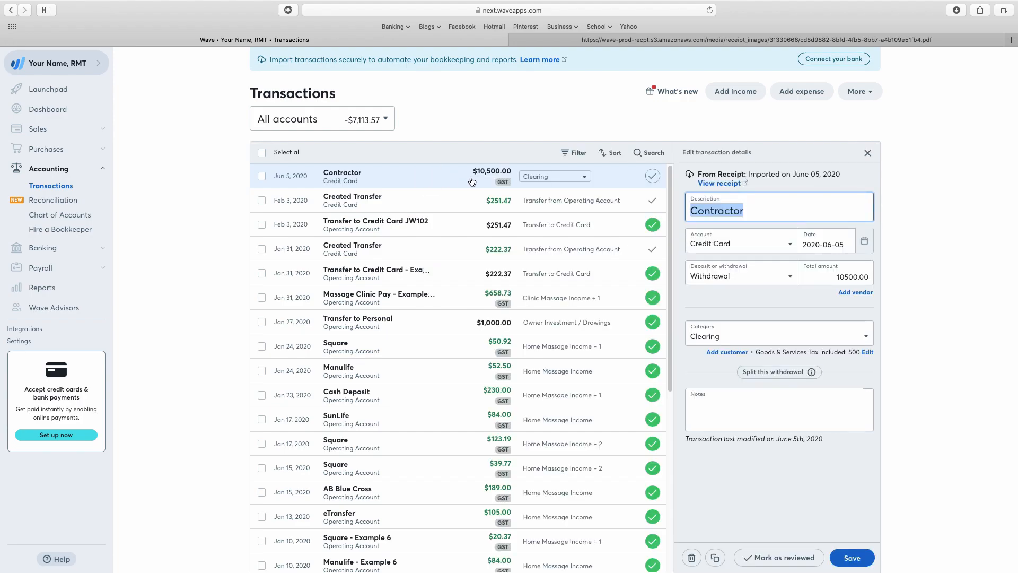
left_click(770, 339)
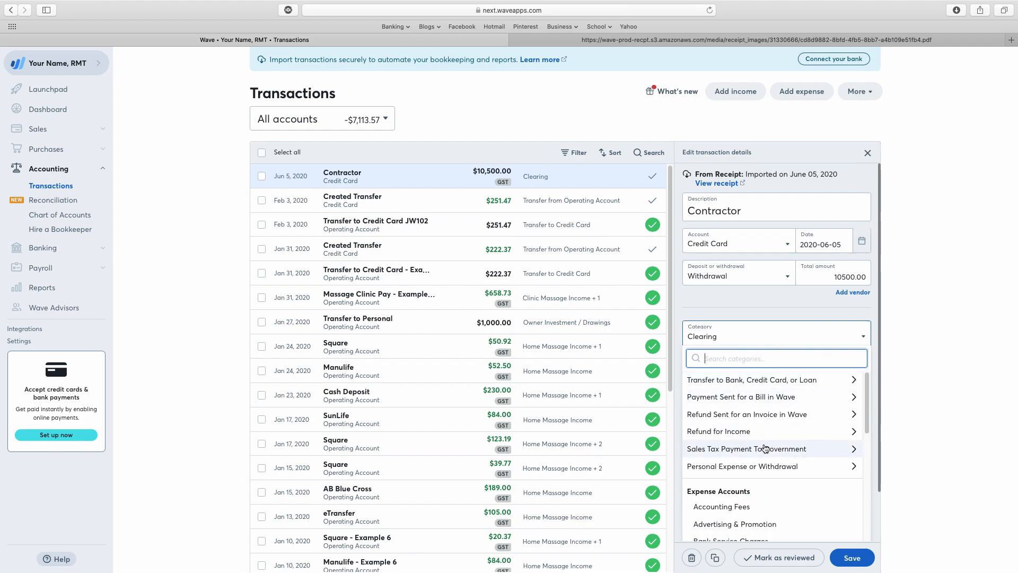
scroll(766, 432, "down", 5)
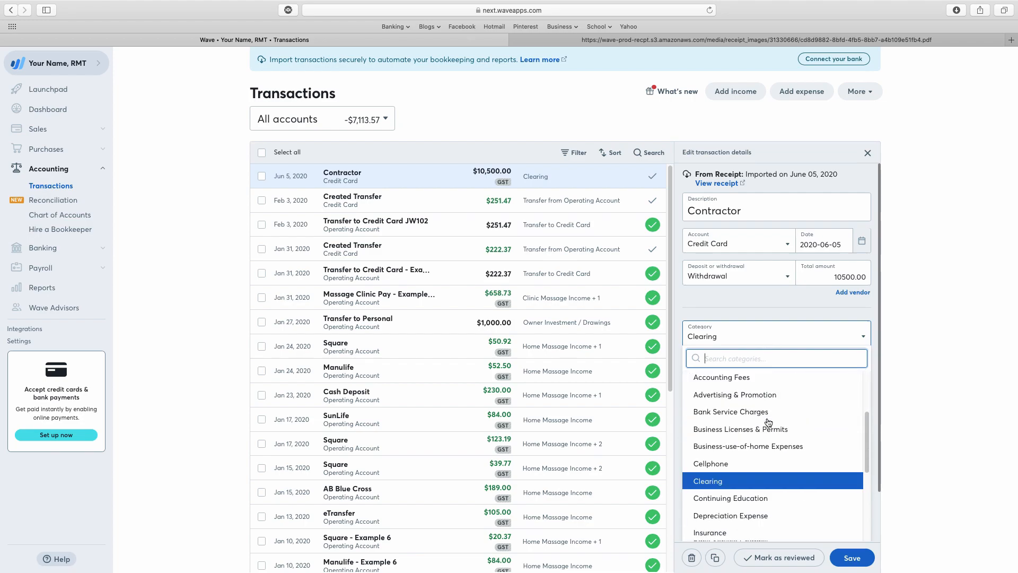
scroll(769, 423, "down", 3)
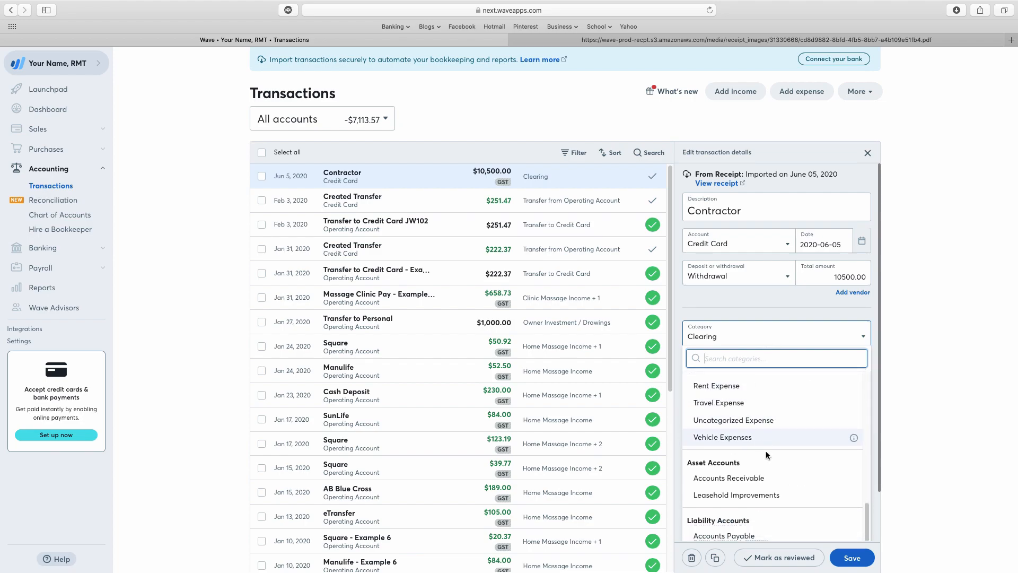
left_click(759, 494)
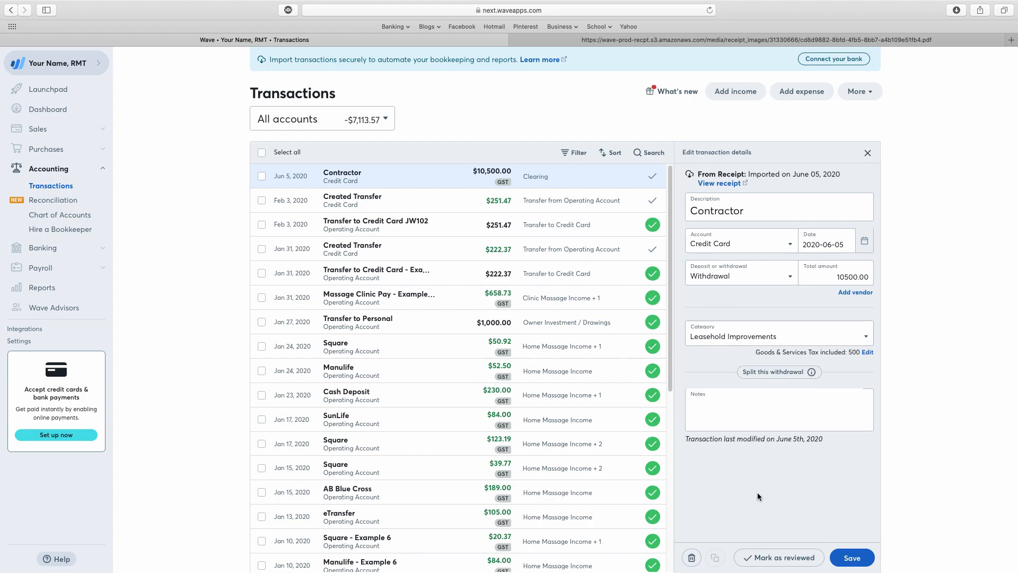
left_click(851, 558)
View the original receipt attached to the Contractor transaction, and close the invoice pages to return to the transactions.
left_click(53, 152)
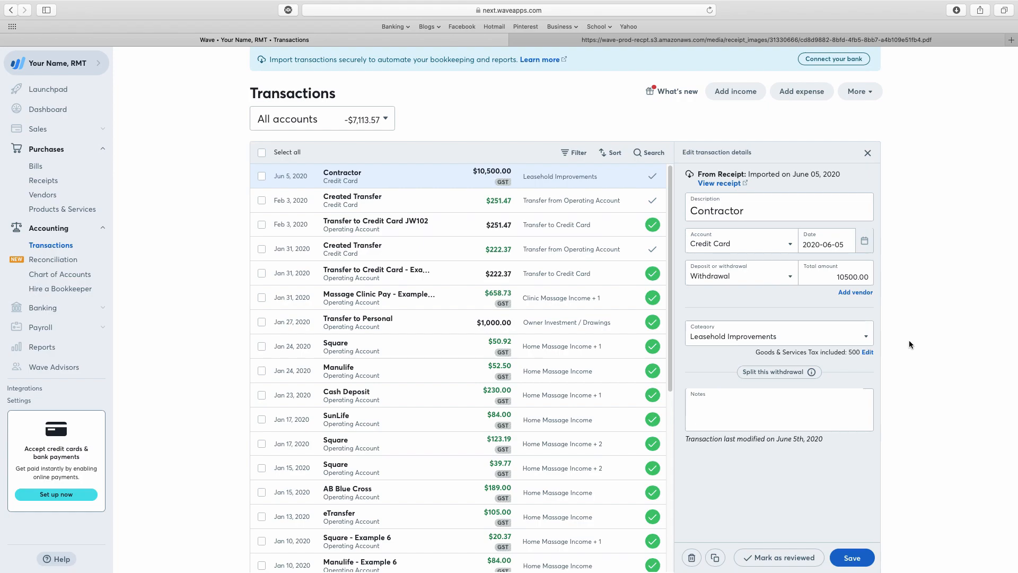
left_click(728, 184)
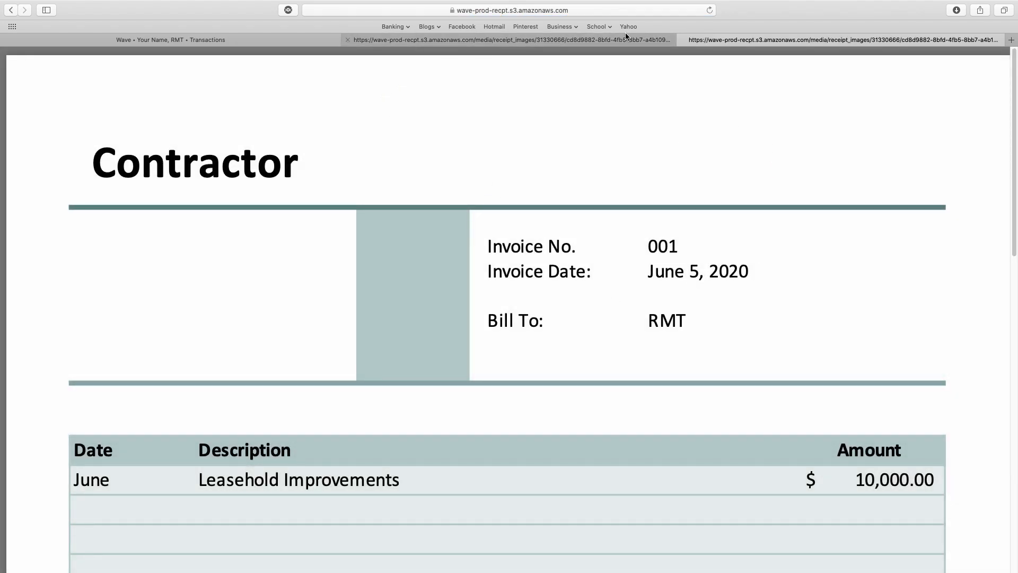
left_click(684, 40)
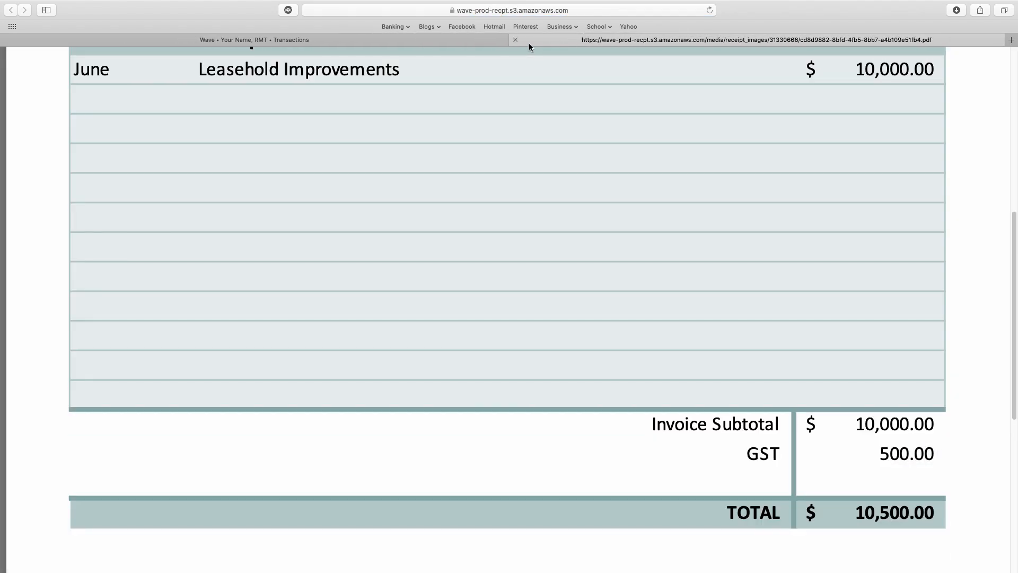
left_click(515, 40)
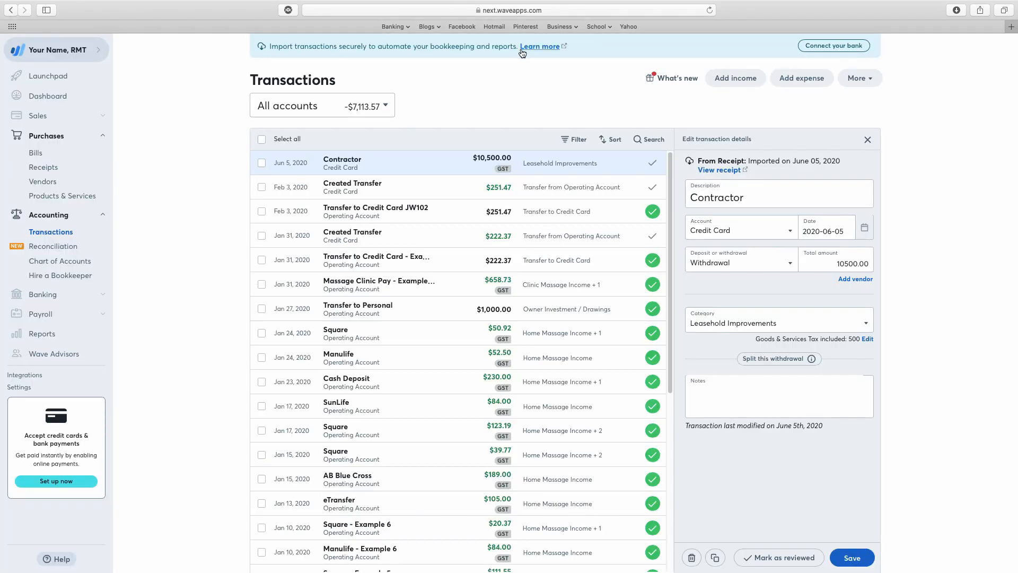
Add a blank expense transaction and delete it from the list again.
left_click(799, 79)
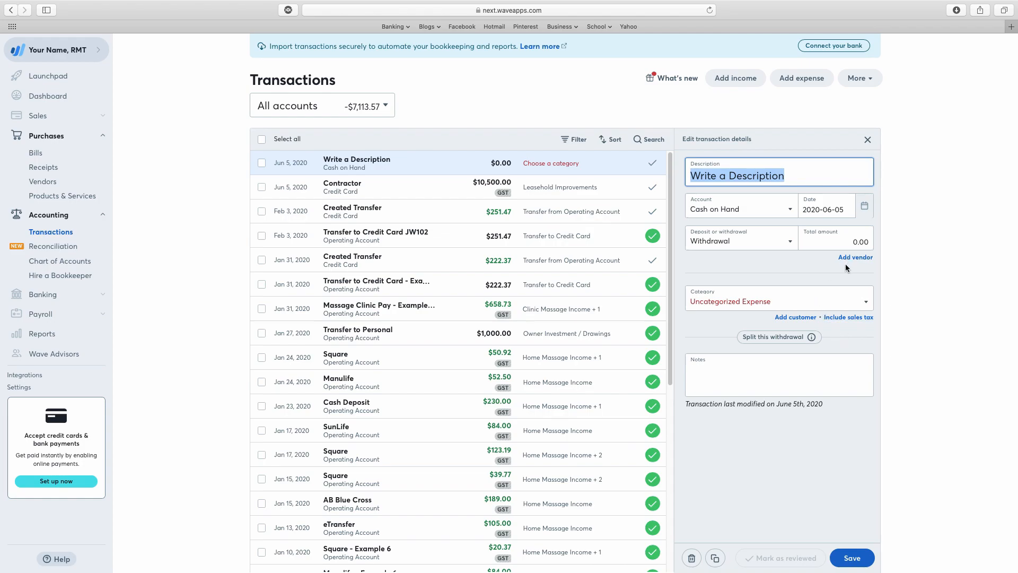
left_click(262, 167)
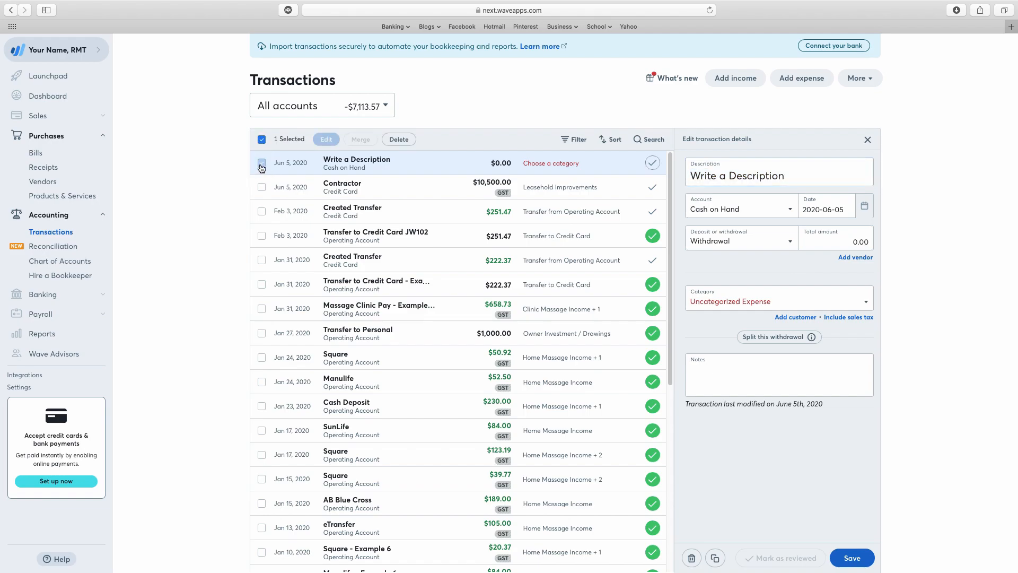
left_click(399, 139)
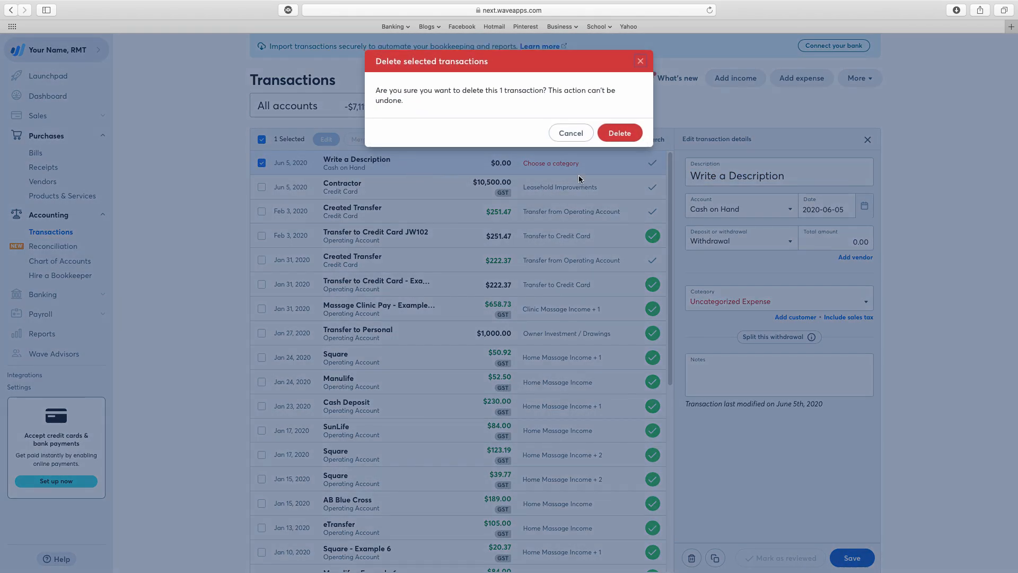
left_click(620, 132)
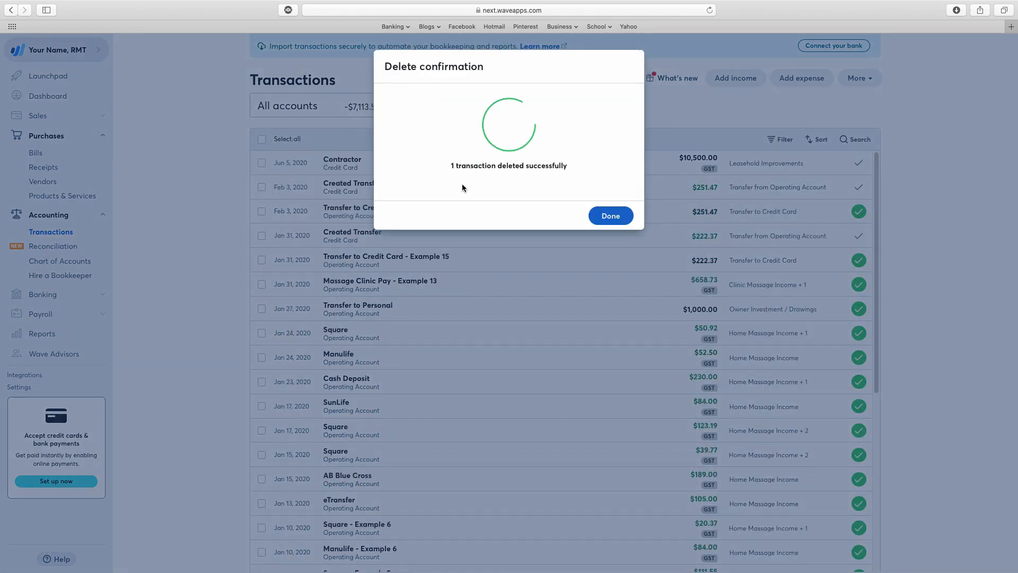
left_click(598, 216)
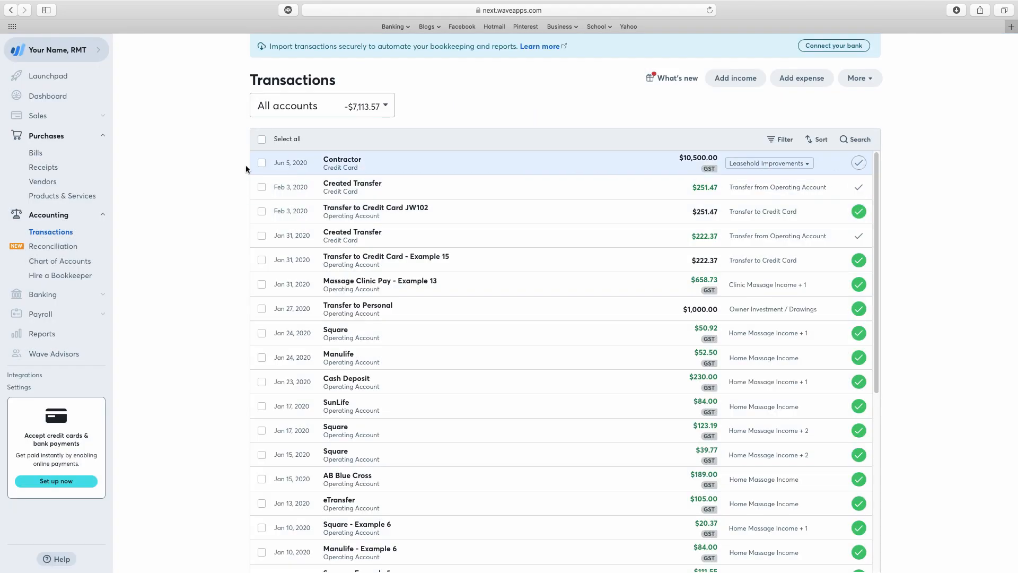
Check the Contractor entry's category in the receipts list and in the details of its accounting transaction.
left_click(52, 167)
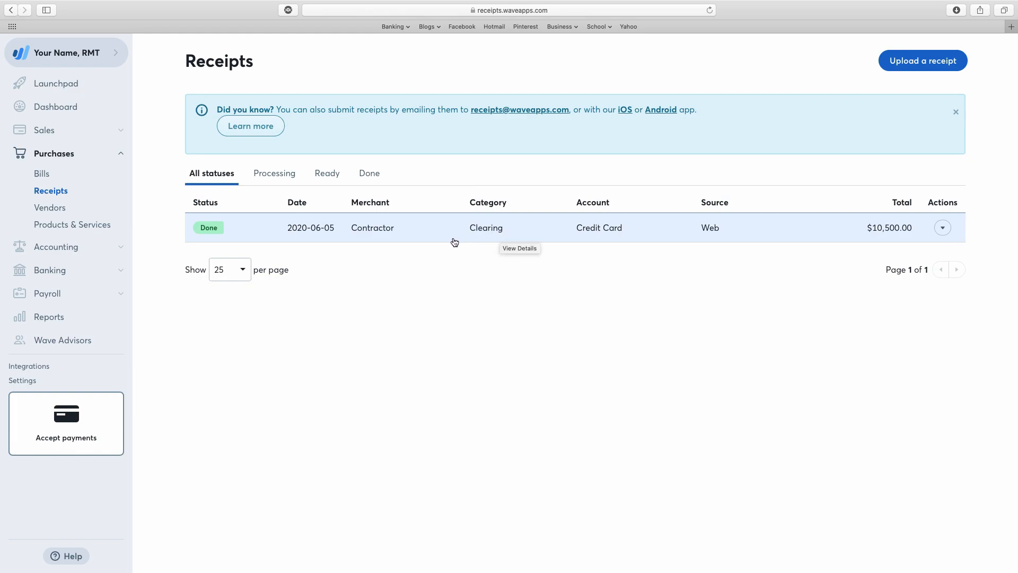
left_click(63, 247)
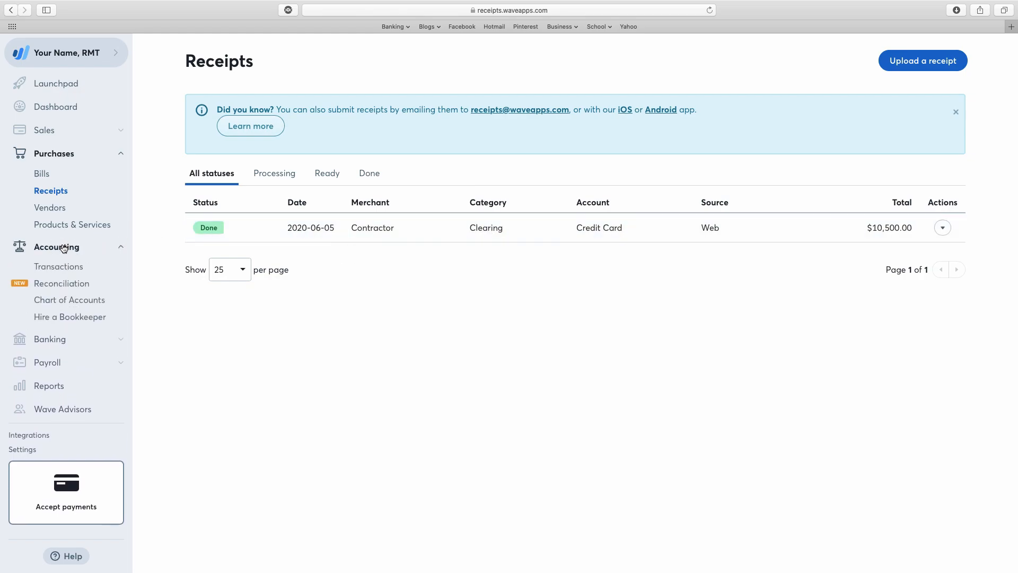
left_click(70, 271)
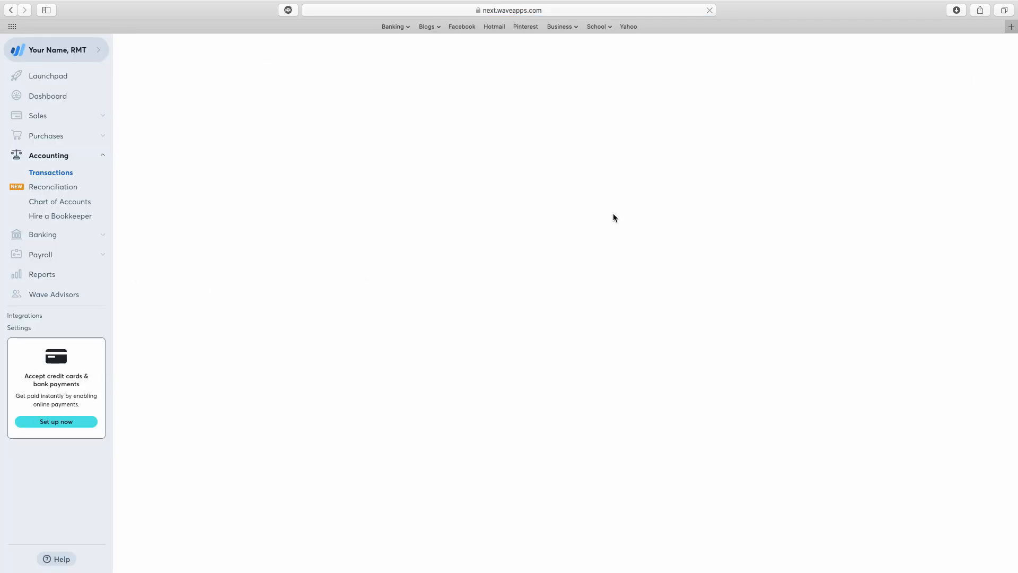
left_click(603, 169)
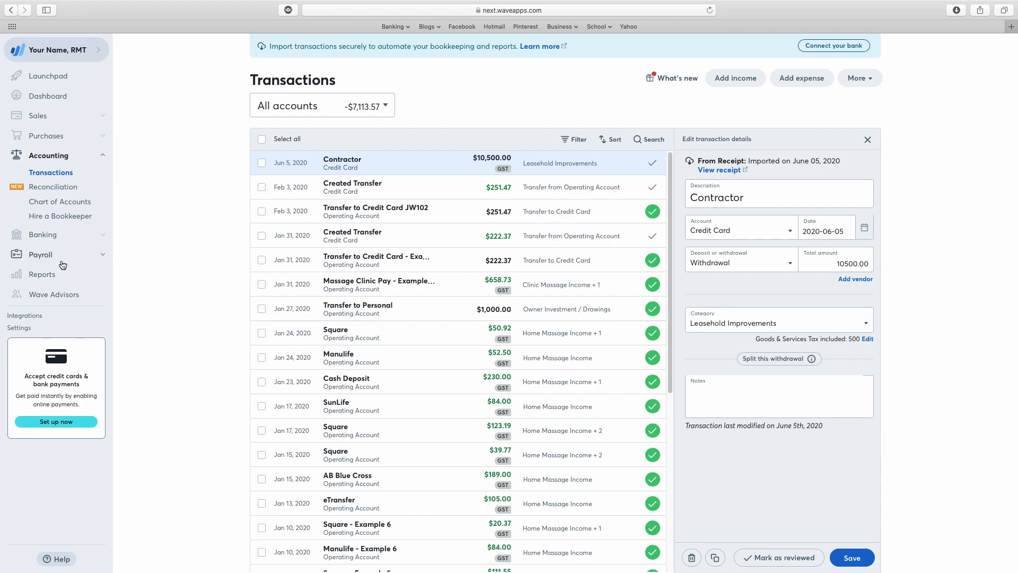
Open the Balance Sheet report in its detailed view and examine the Leasehold Improvements asset and the liabilities.
left_click(41, 274)
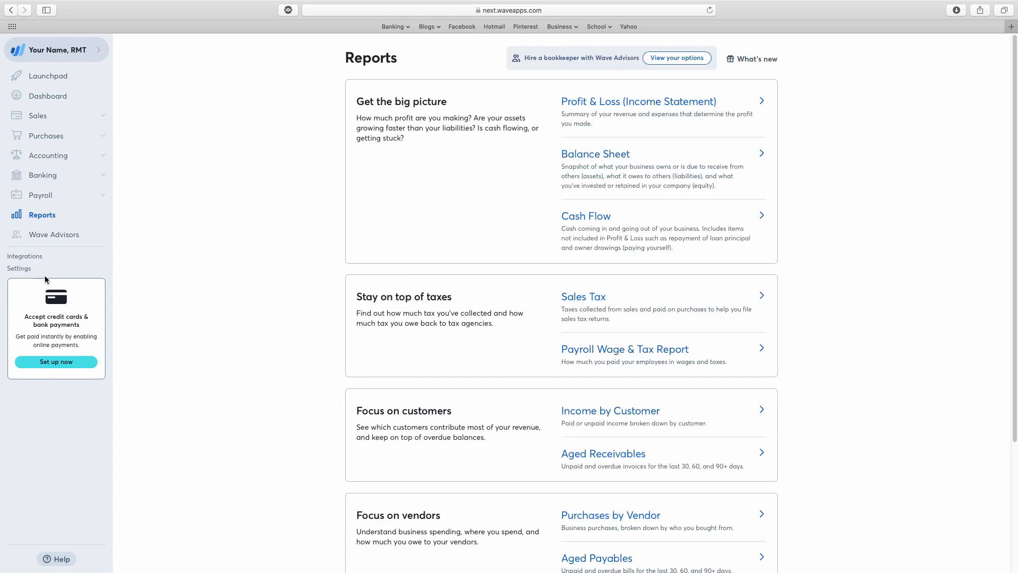
left_click(577, 163)
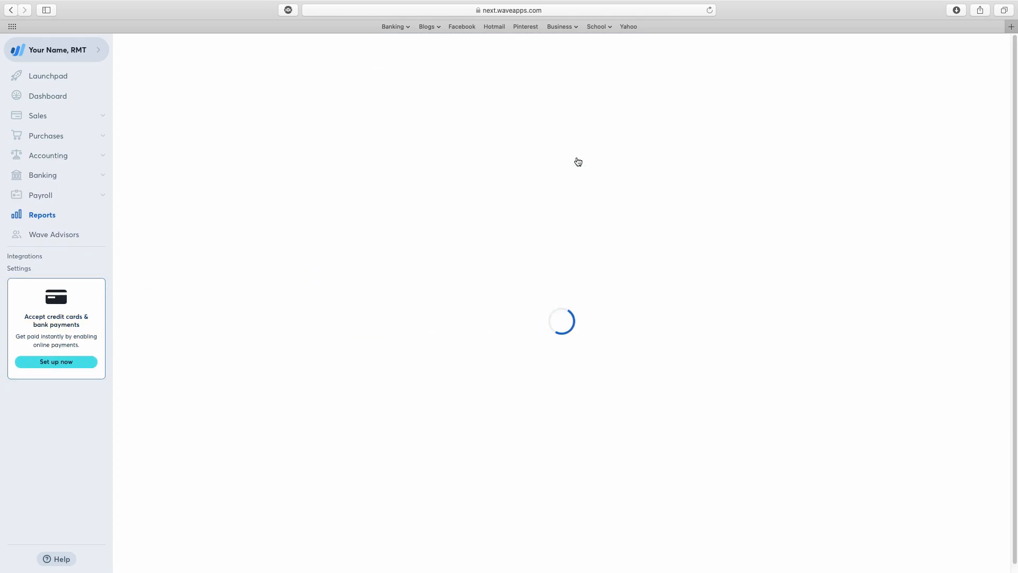
left_click(584, 198)
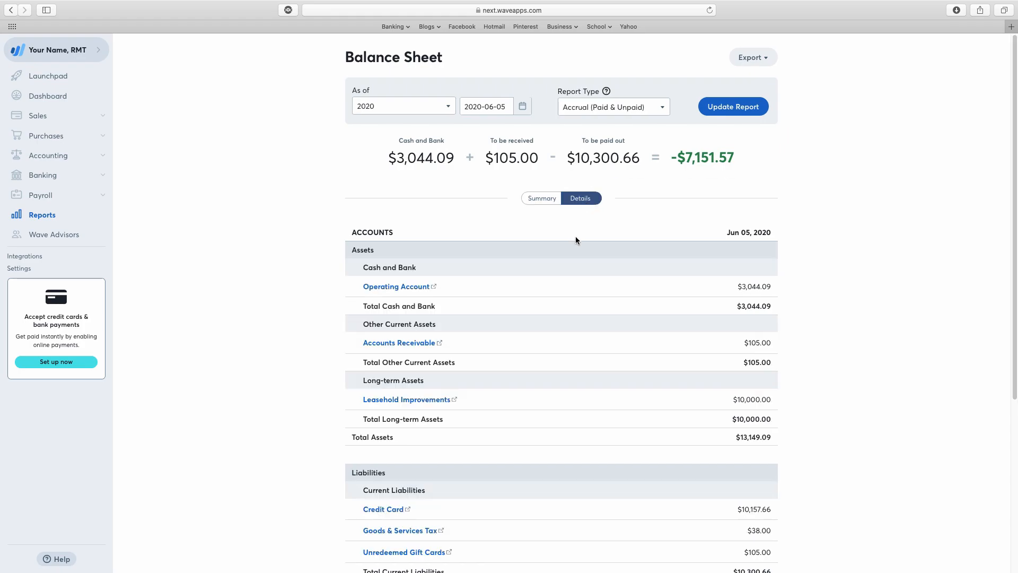
scroll(561, 276, "down", 2)
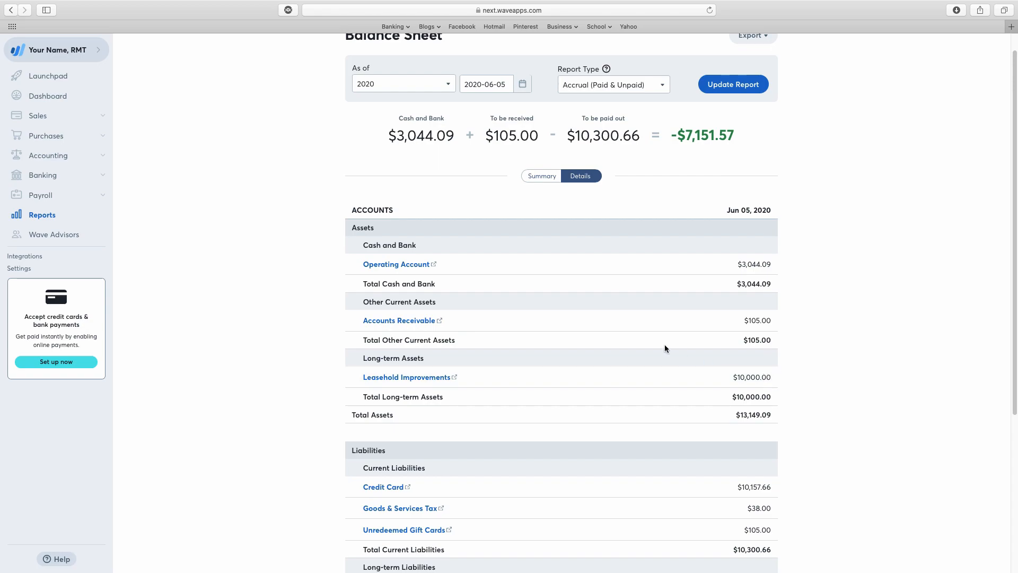
Open the Sales Tax report and examine the individual transactions behind the GST (5%) entry.
left_click(35, 216)
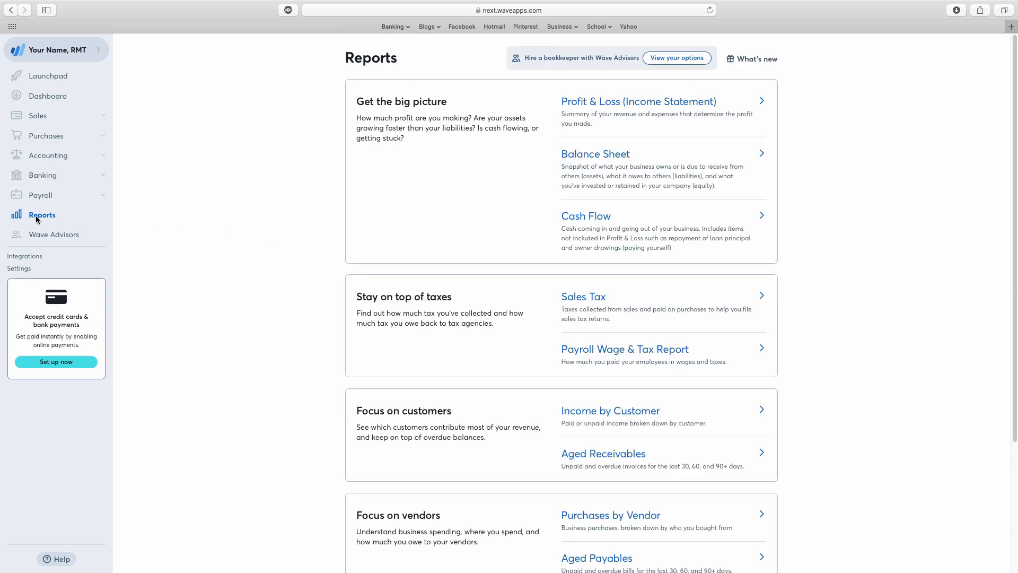
left_click(597, 297)
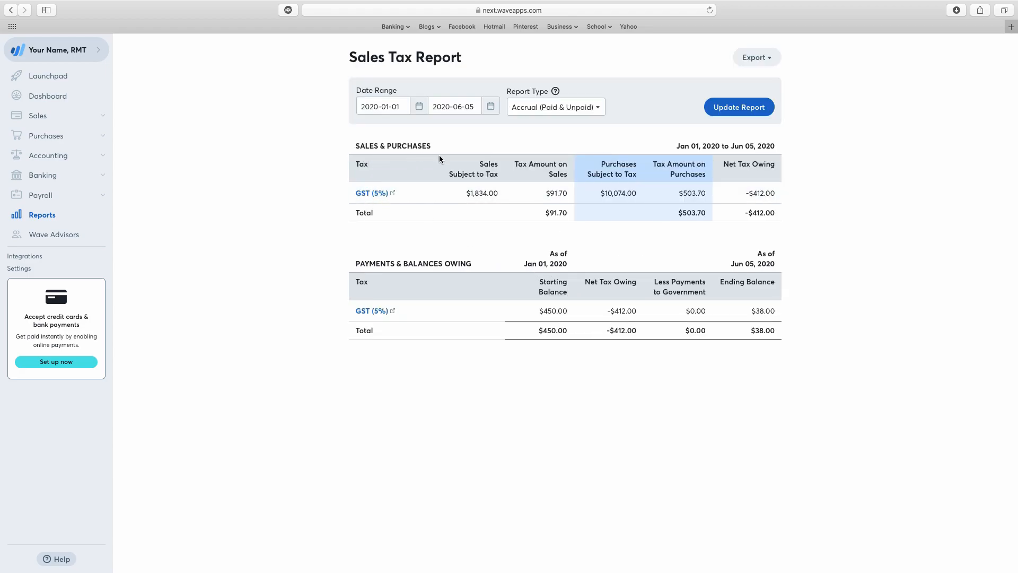
left_click(377, 195)
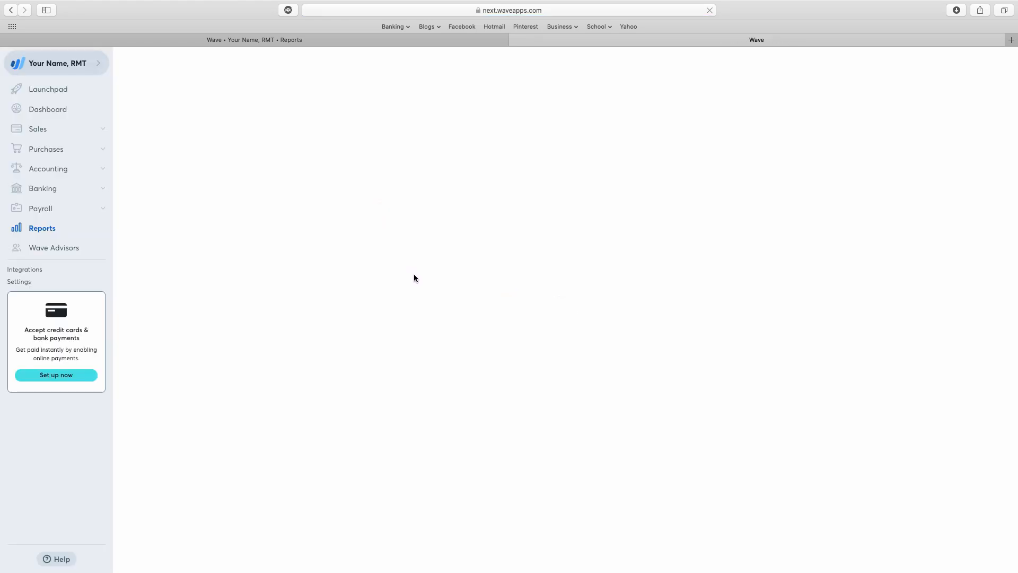
scroll(414, 278, "down", 3)
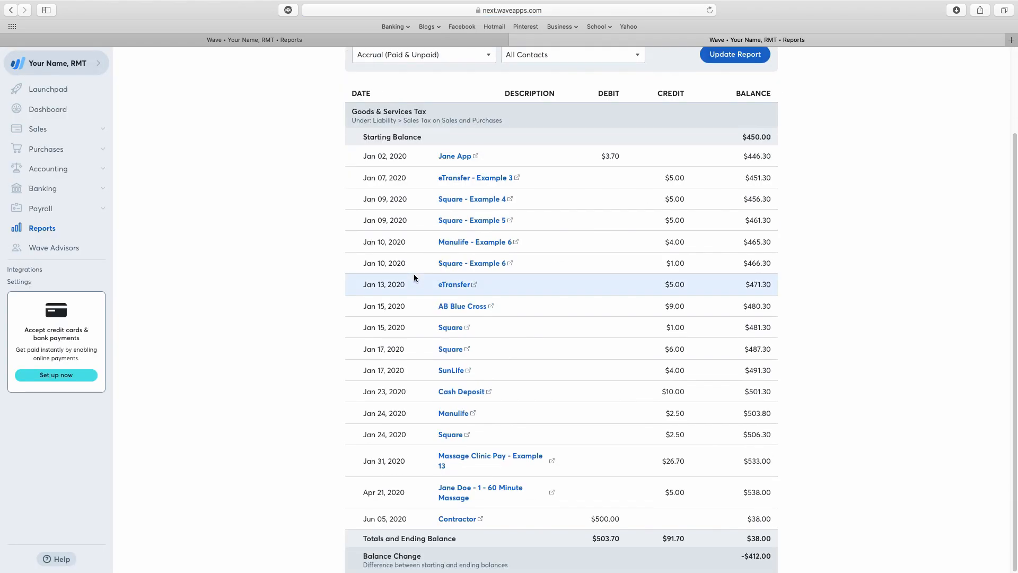